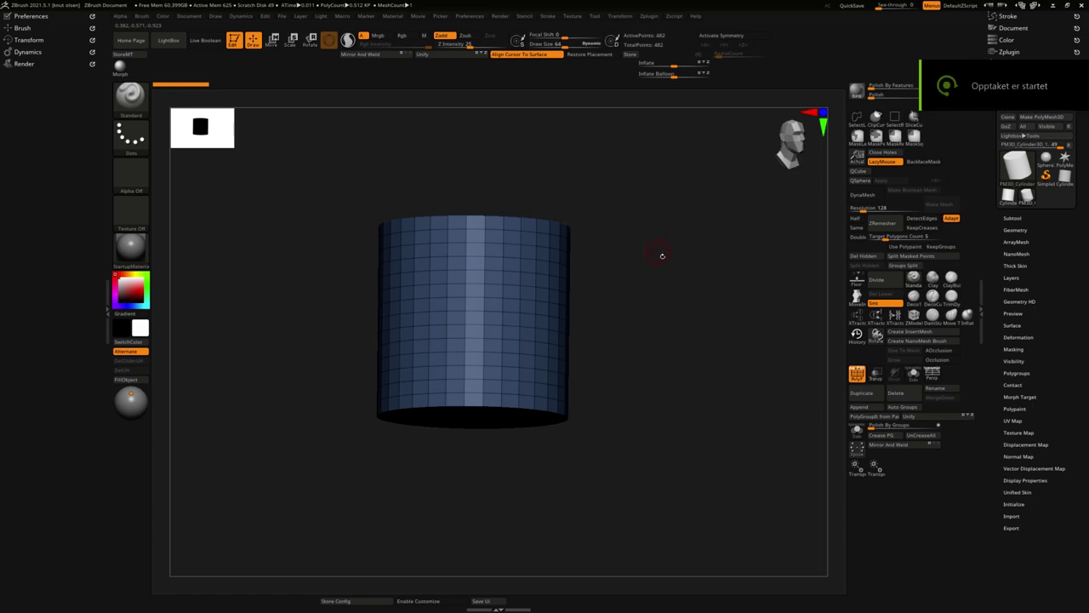
Box-select the cylinder wall and delete the hidden bottom cap, leaving an open 449-point tube.
drag(677, 260, 676, 274)
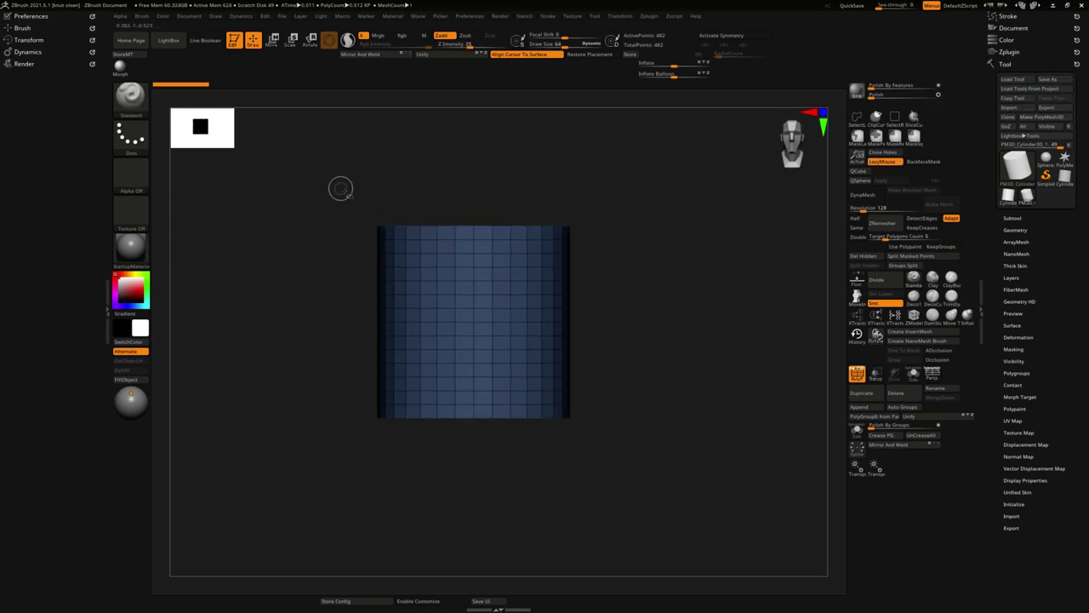
mouse_move(340, 188)
ctrl+shift+mouse_down()
mouse_move(618, 412)
mouse_move(649, 374)
ctrl+shift+mouse_up()
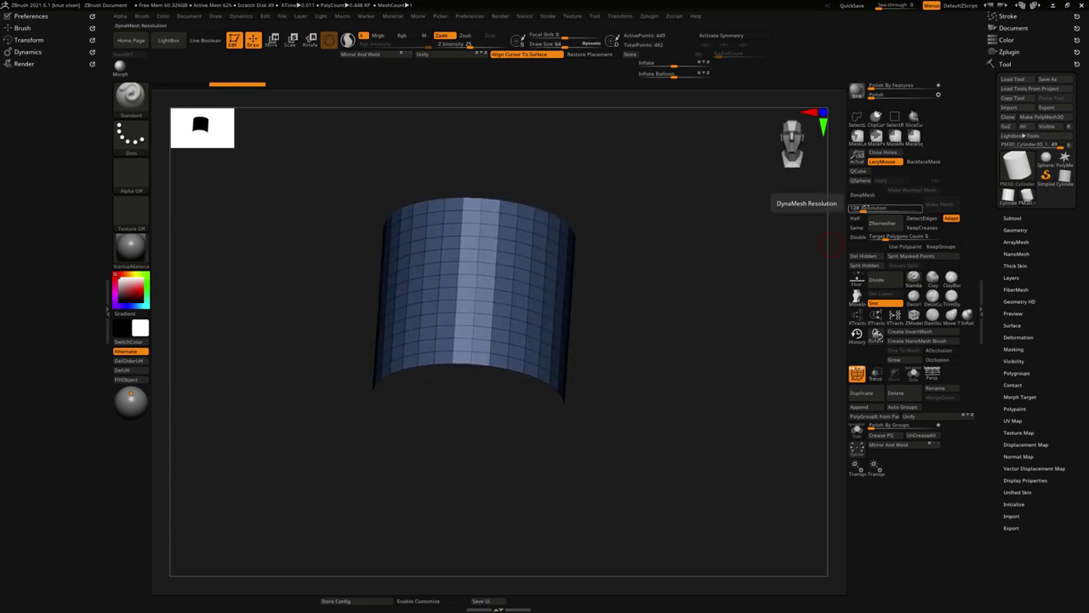
click(868, 255)
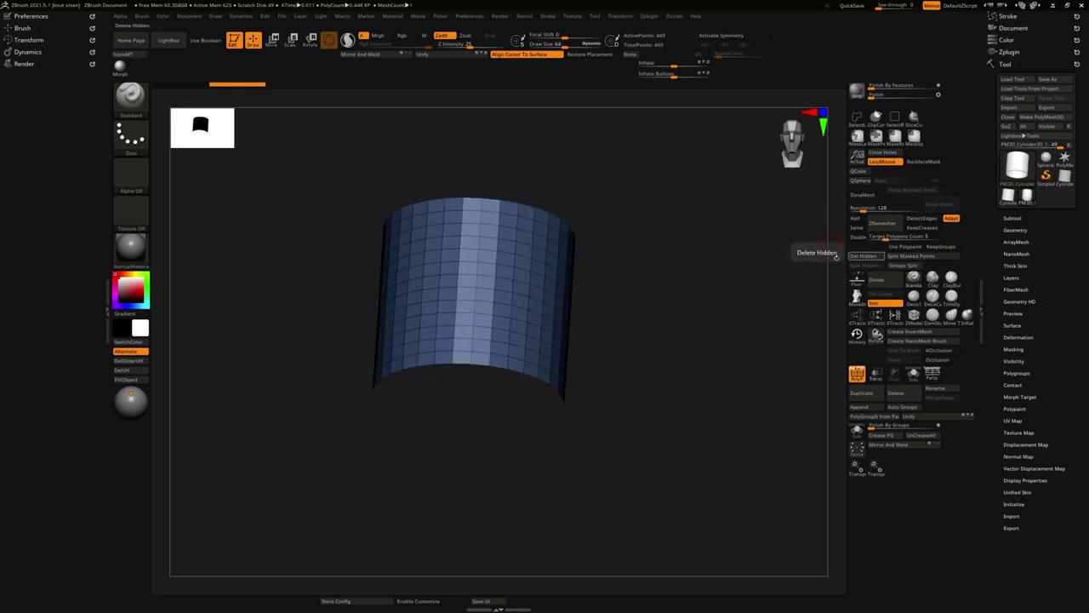
mouse_move(700, 270)
mouse_down()
mouse_move(713, 304)
mouse_move(847, 281)
mouse_up()
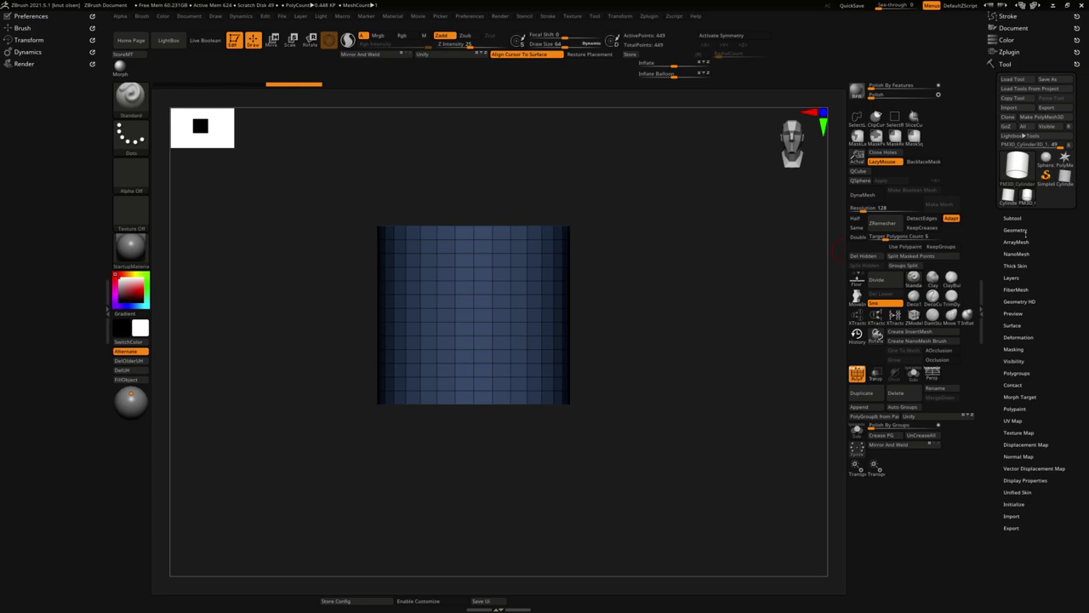
Expand Tool > Geometry and tilt the view toward the tube's top edge.
click(1015, 230)
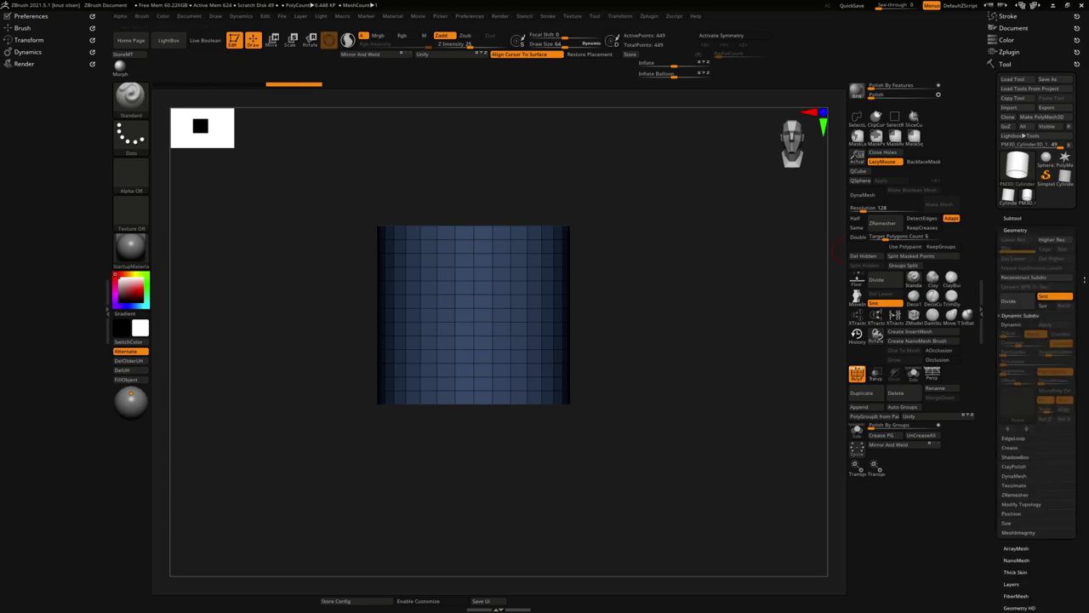
scroll(1034, 315, down, 2)
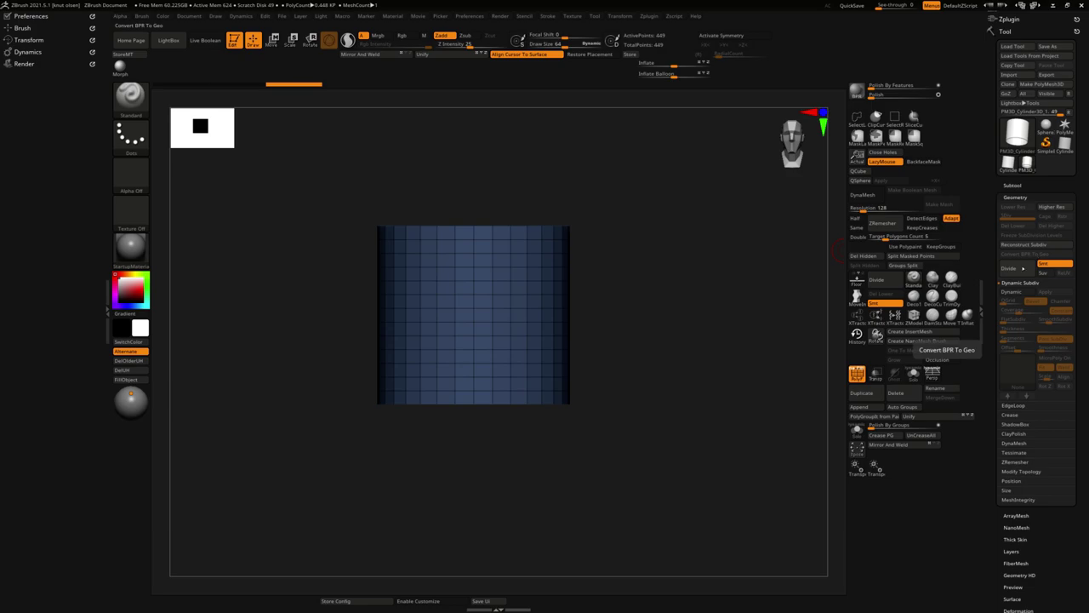
mouse_move(746, 348)
mouse_down()
mouse_move(717, 316)
mouse_move(727, 363)
mouse_move(783, 368)
mouse_up()
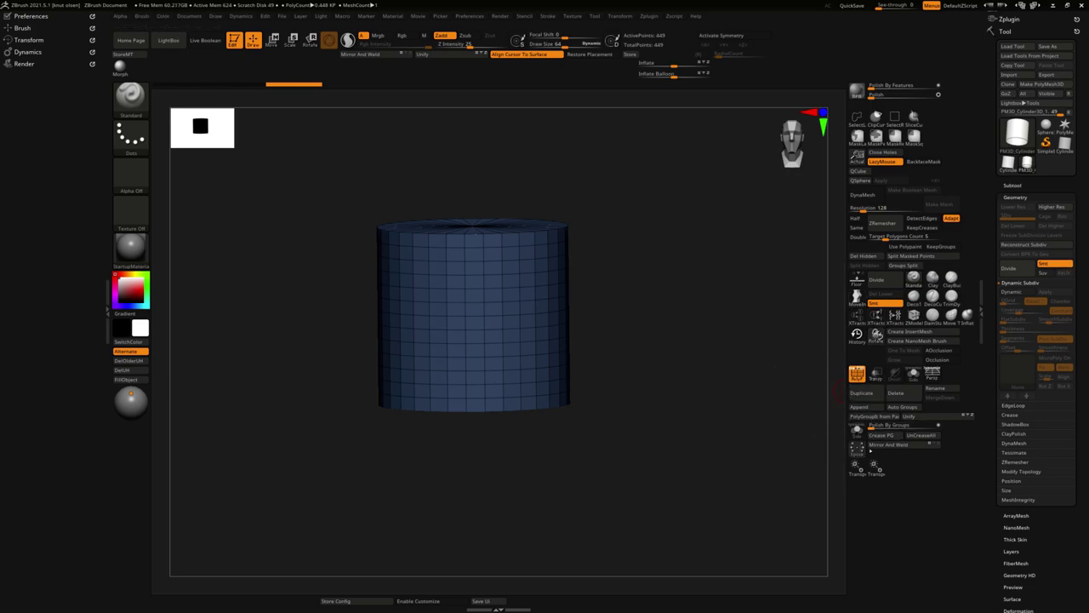
With ZModeler, extrude the open bottom edge loop outward into a wide flat brim.
click(876, 333)
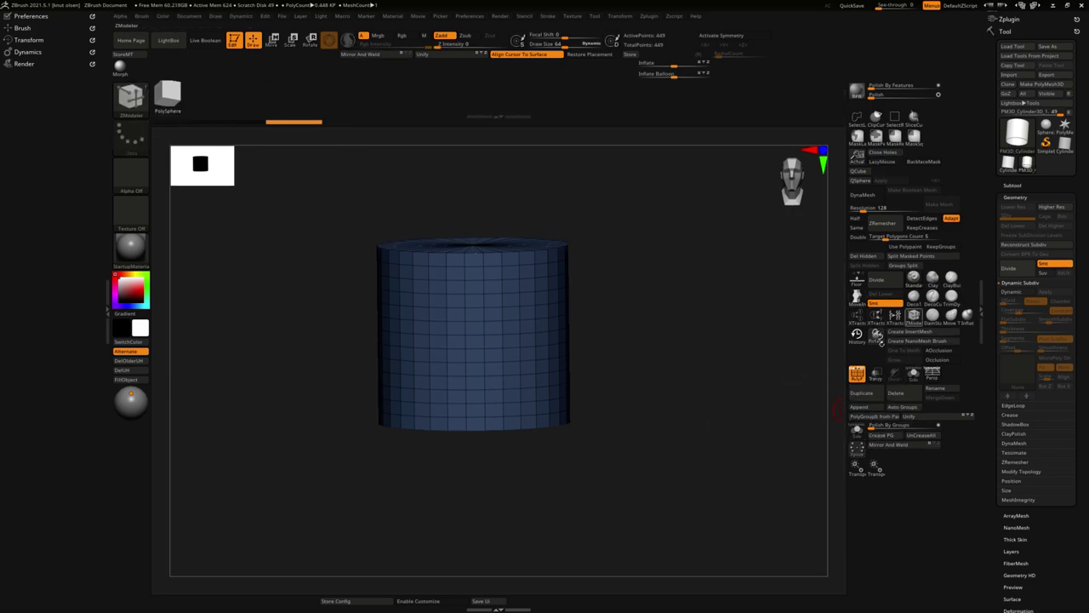
drag(728, 360, 724, 318)
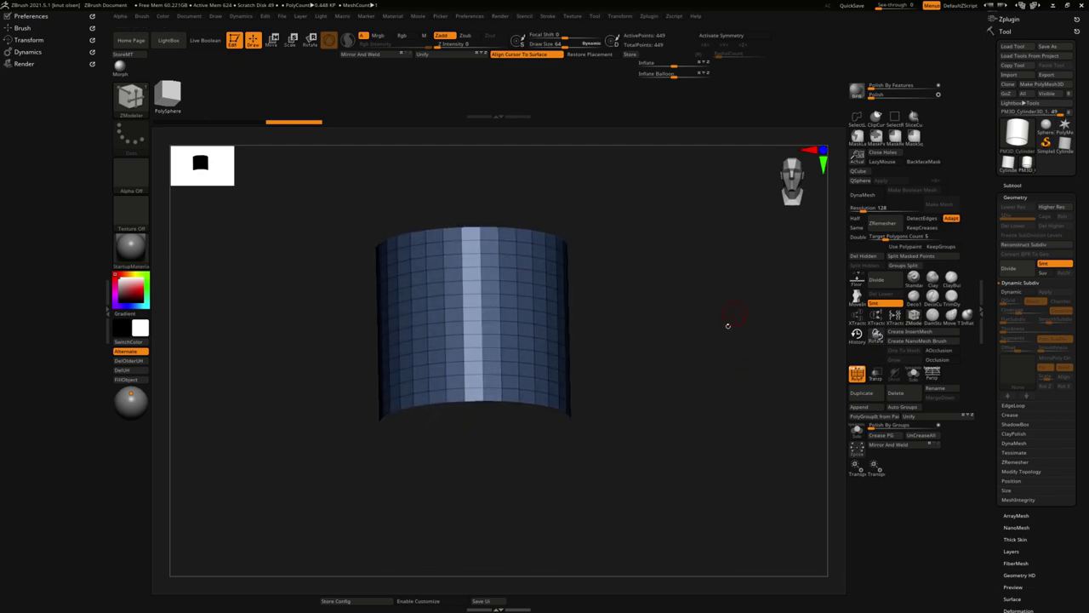
mouse_move(528, 407)
mouse_down()
mouse_move(693, 415)
mouse_move(578, 409)
mouse_up()
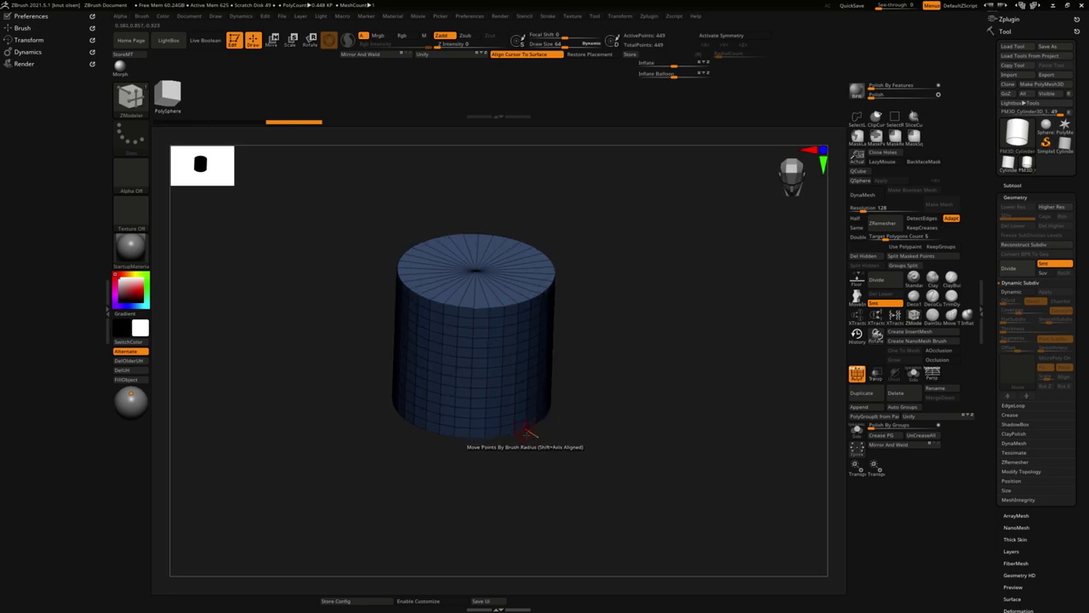
key(space)
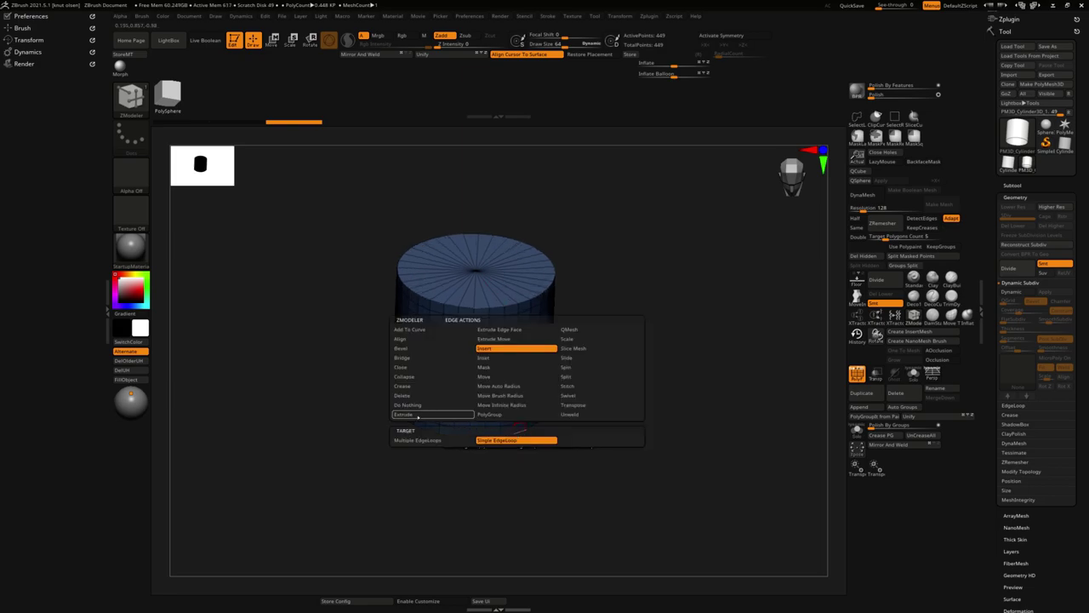
click(413, 415)
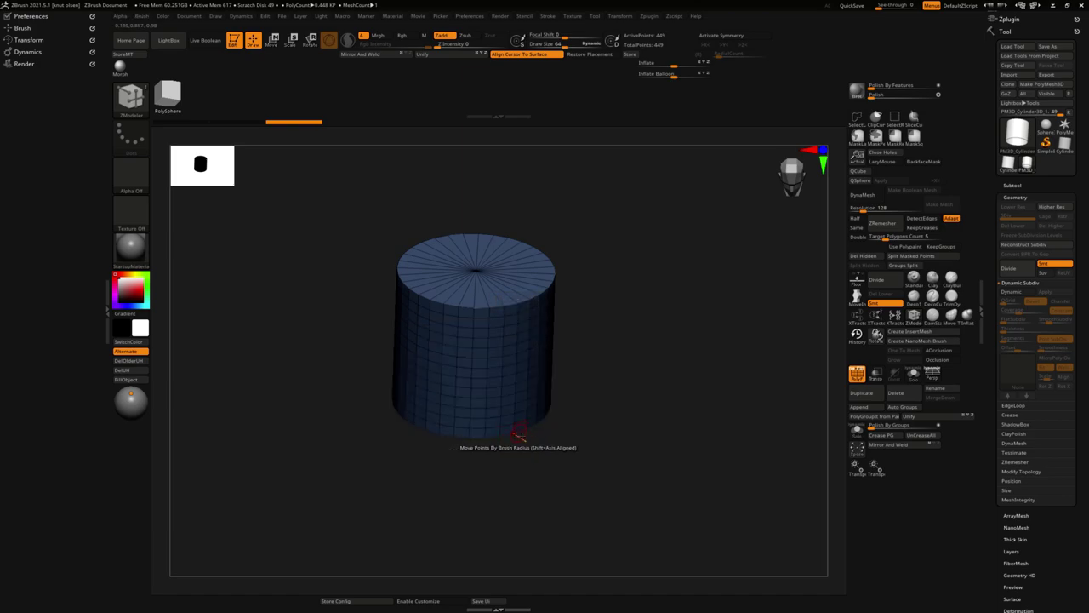
mouse_move(519, 434)
mouse_down()
mouse_move(646, 477)
mouse_move(699, 473)
mouse_up()
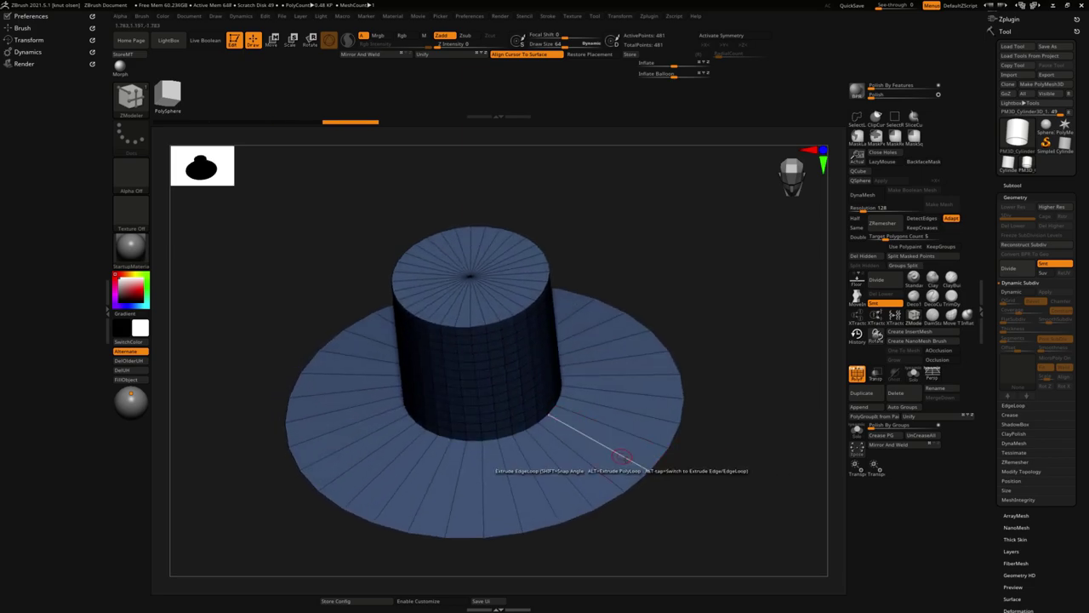
Insert multiple concentric edge loops across the brim, then snap to front view.
key(space)
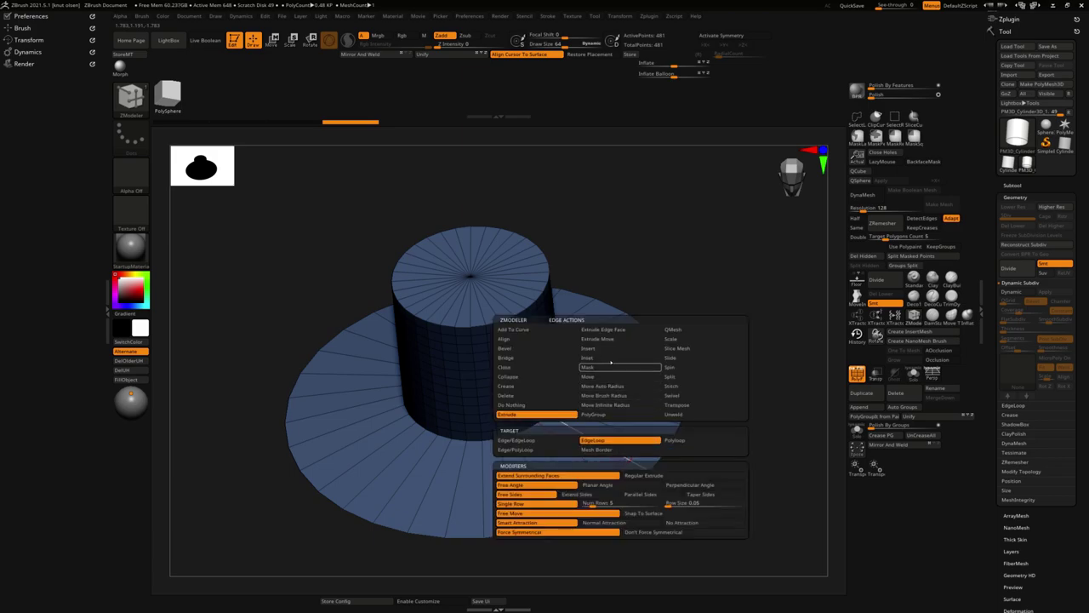
click(598, 348)
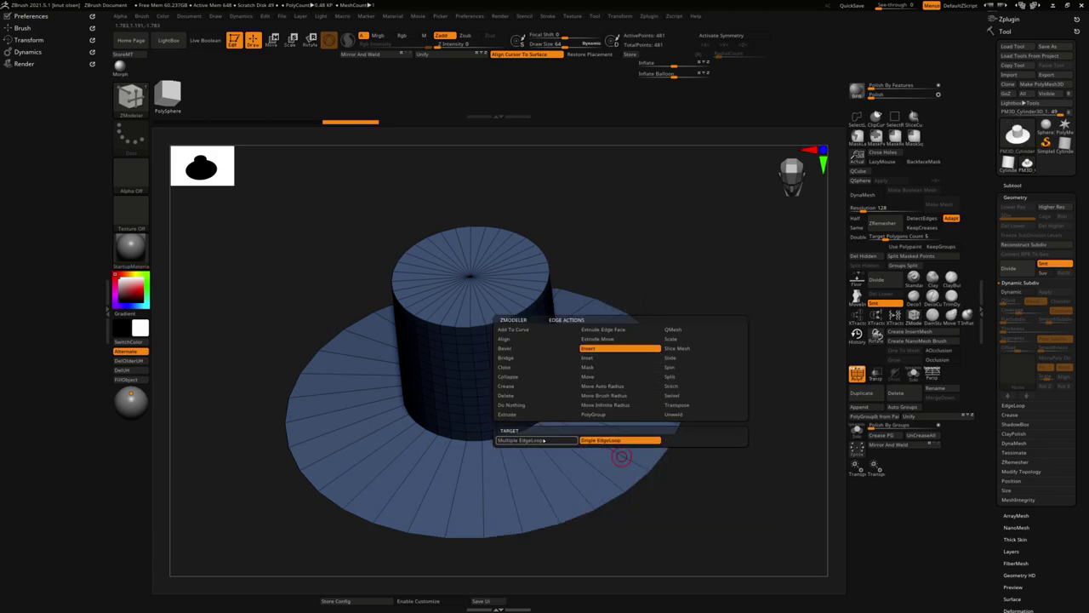
click(544, 440)
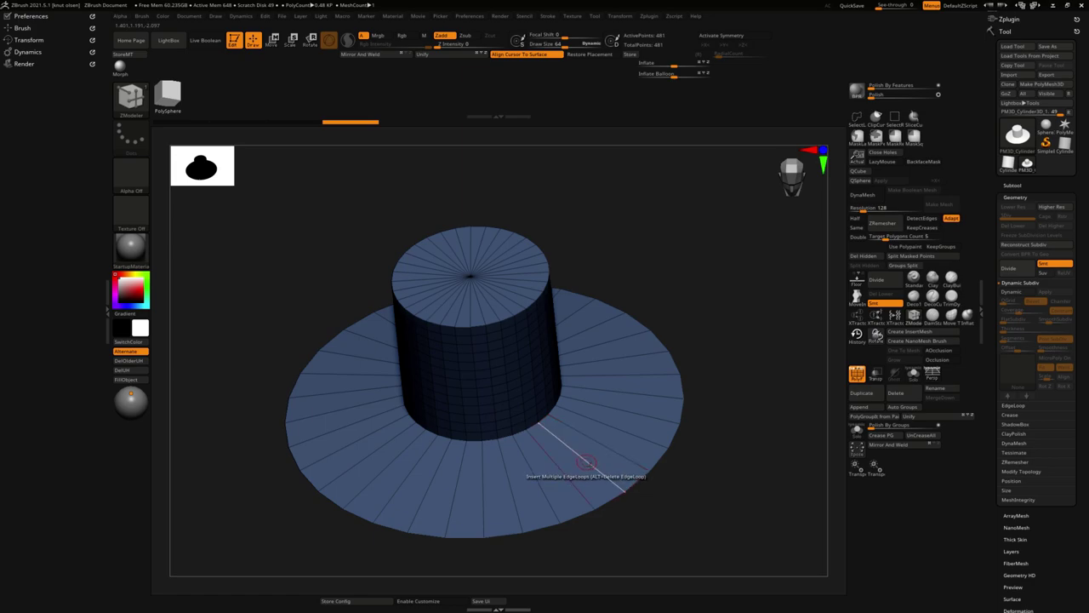
click(587, 462)
drag(606, 479, 613, 489)
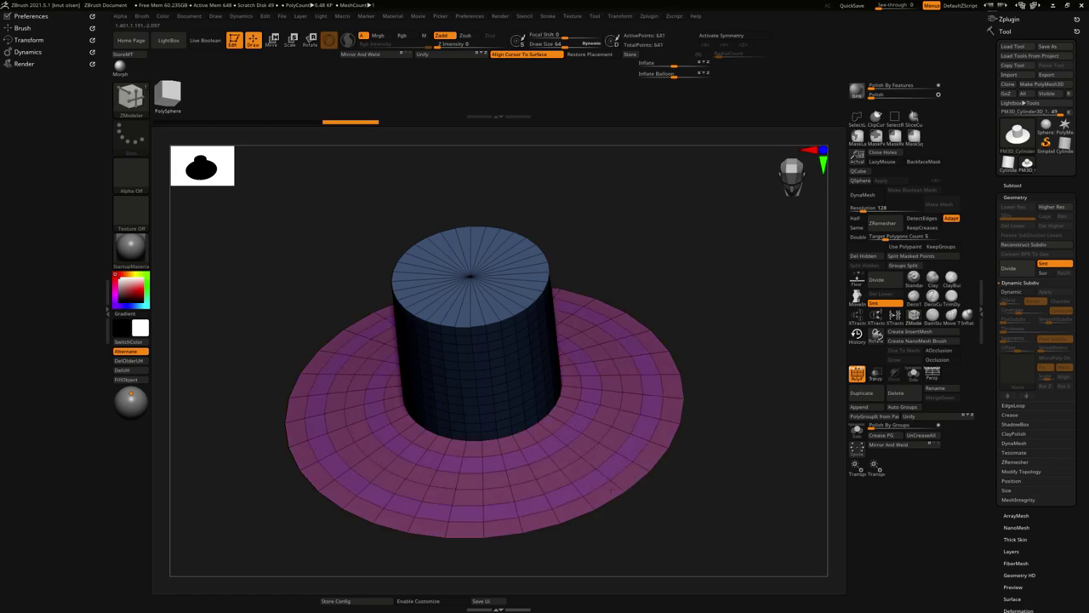
mouse_move(690, 498)
mouse_down()
mouse_move(705, 406)
mouse_move(794, 350)
mouse_up()
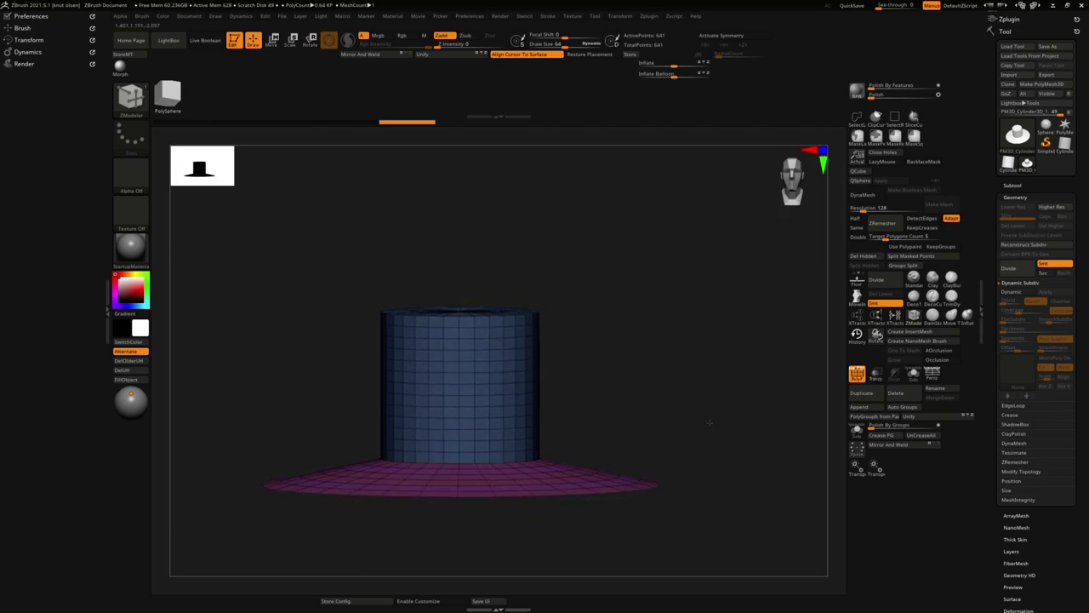
key(f)
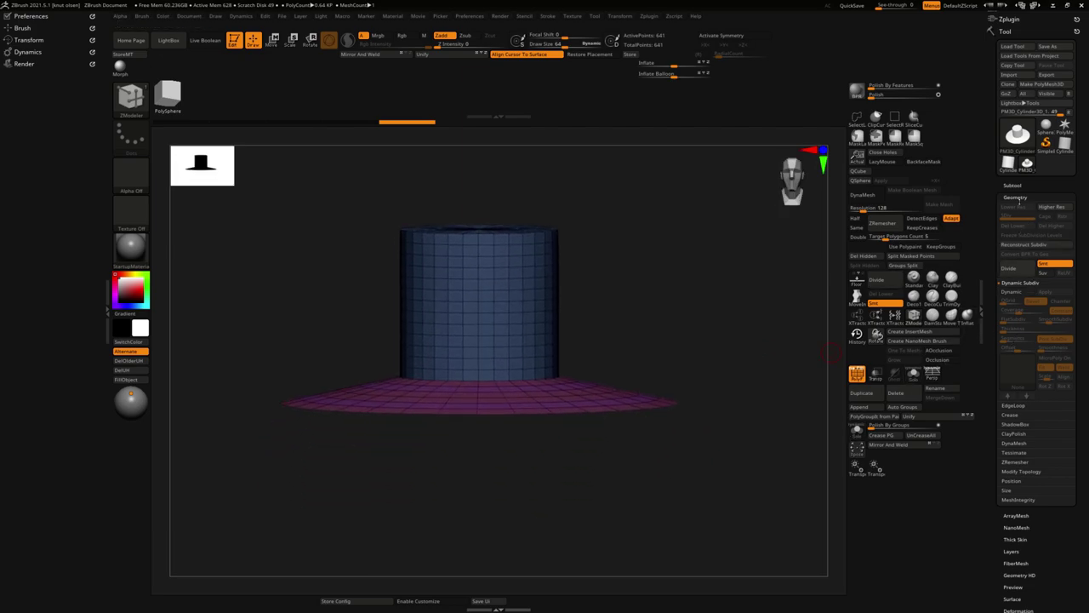
Enable Dynamic Subdiv and set the dynamic thickness to about 0.01203.
click(1021, 282)
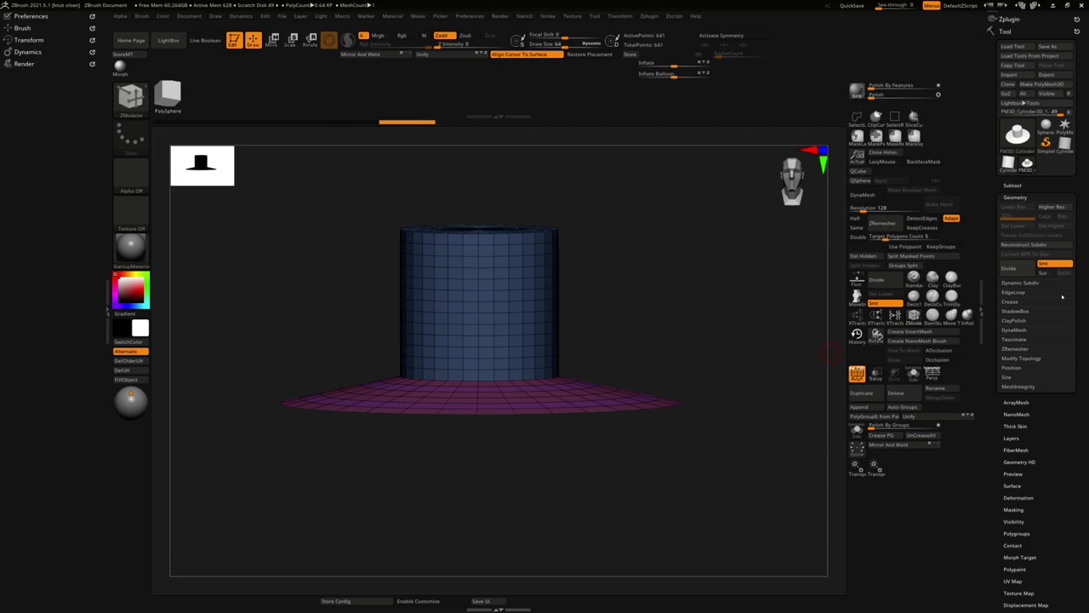
click(1024, 286)
click(1012, 292)
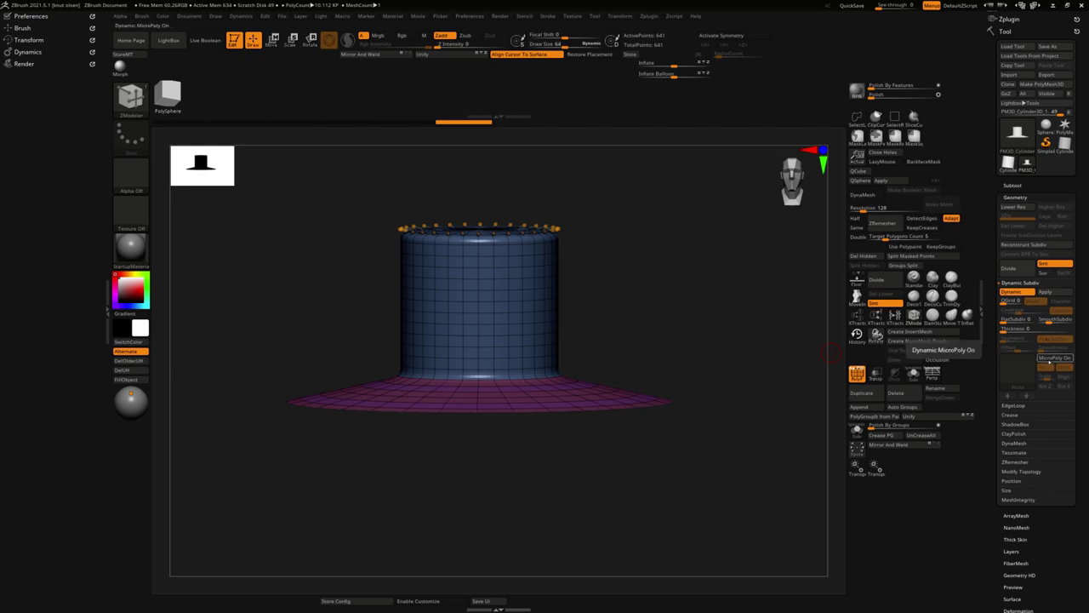
drag(1009, 328, 1012, 328)
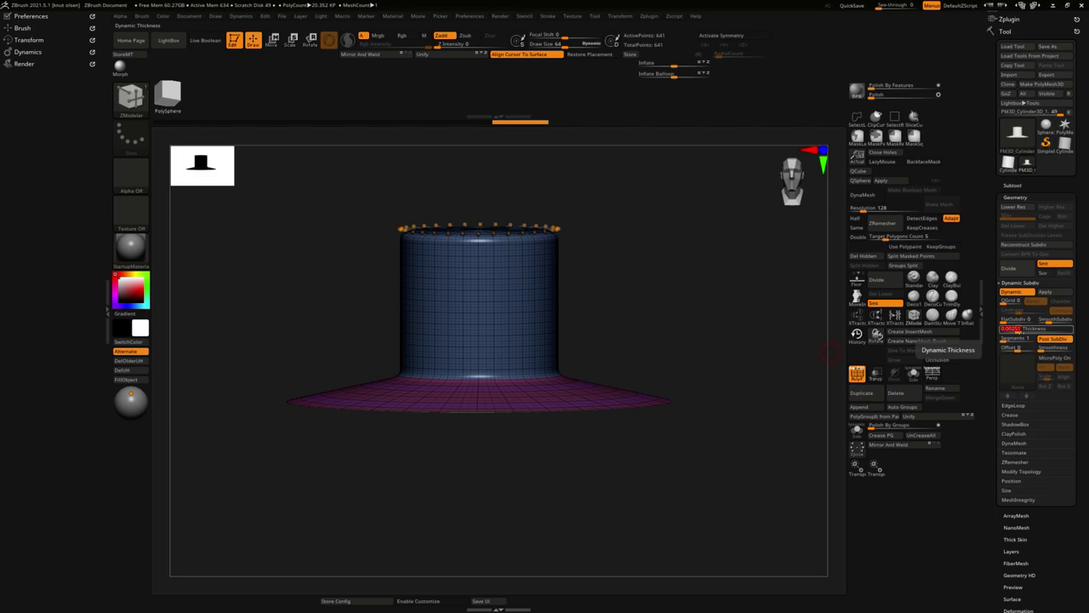
drag(1013, 328, 1021, 328)
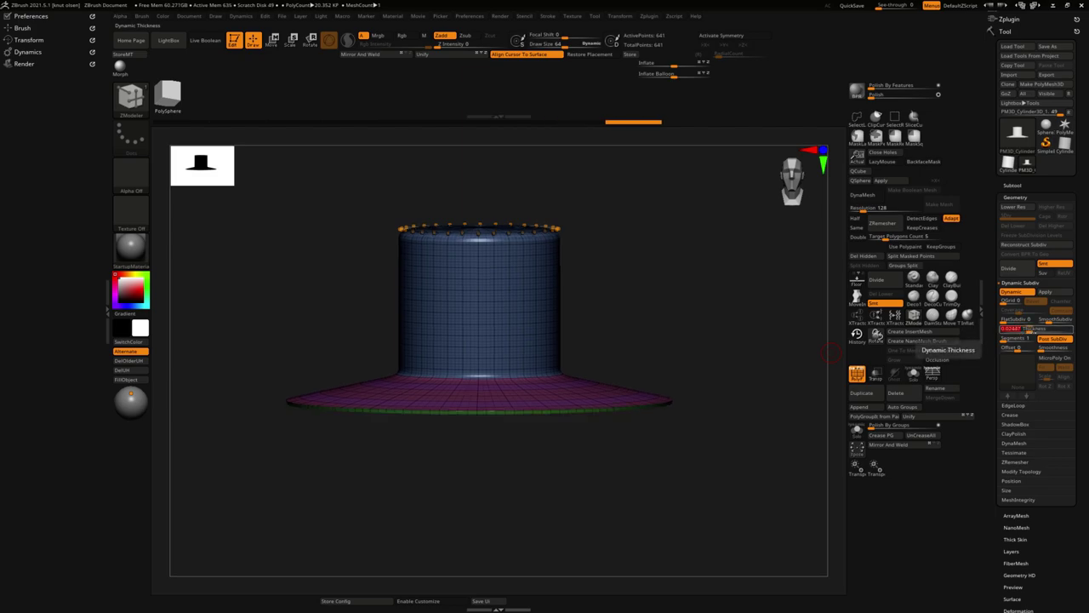
mouse_move(792, 413)
mouse_down()
mouse_move(662, 463)
mouse_move(680, 460)
mouse_up()
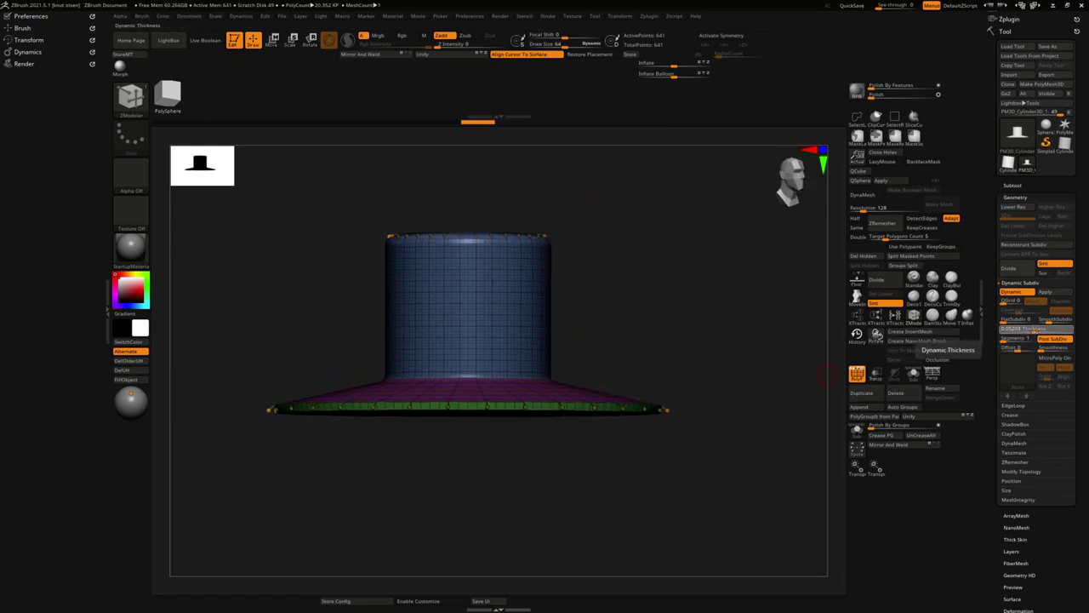
mouse_move(741, 439)
mouse_down()
mouse_move(678, 504)
mouse_move(716, 390)
mouse_move(718, 467)
mouse_up()
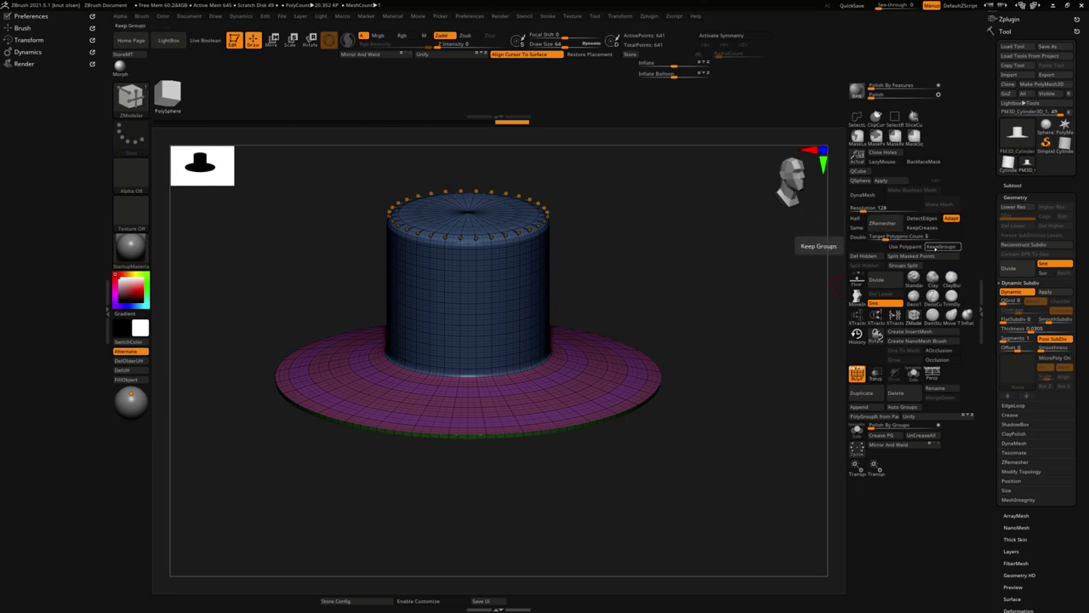
Remesh the hat with ZRemesher, keeping polygroup borders and detecting edges.
click(936, 246)
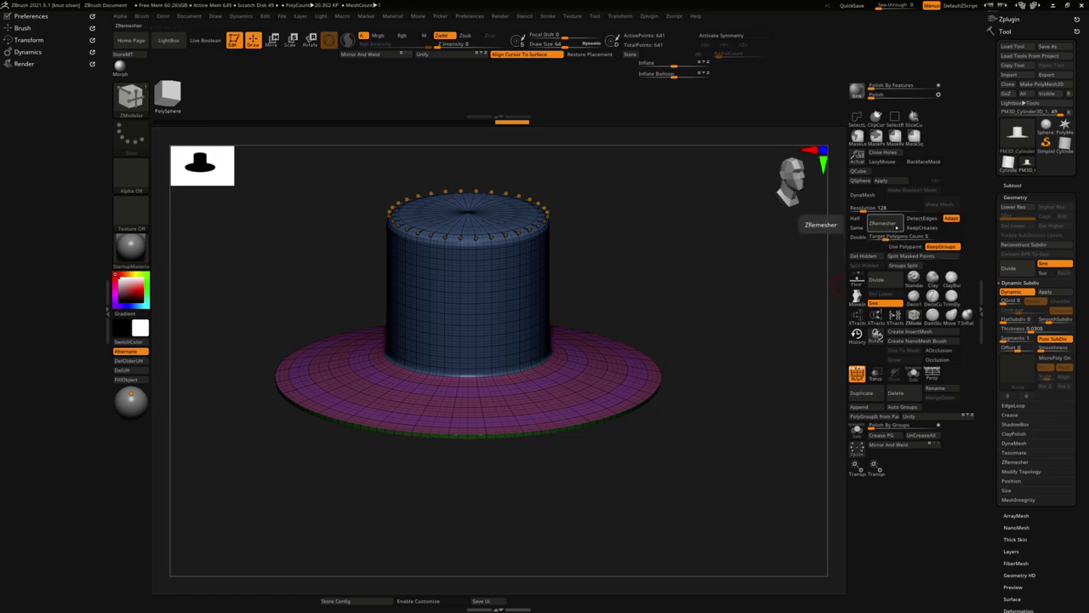
click(921, 219)
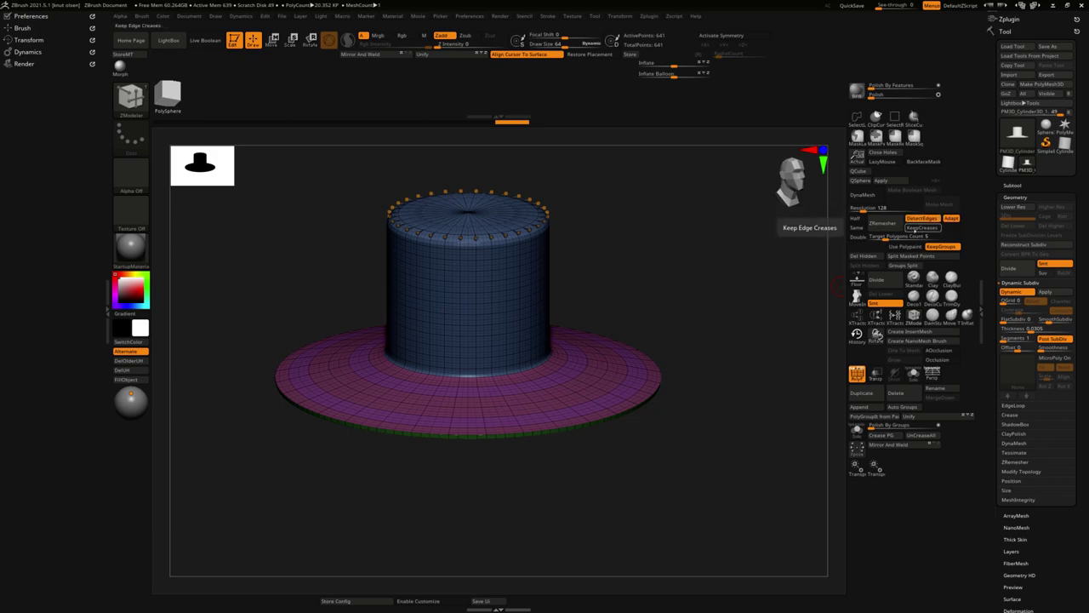
click(881, 223)
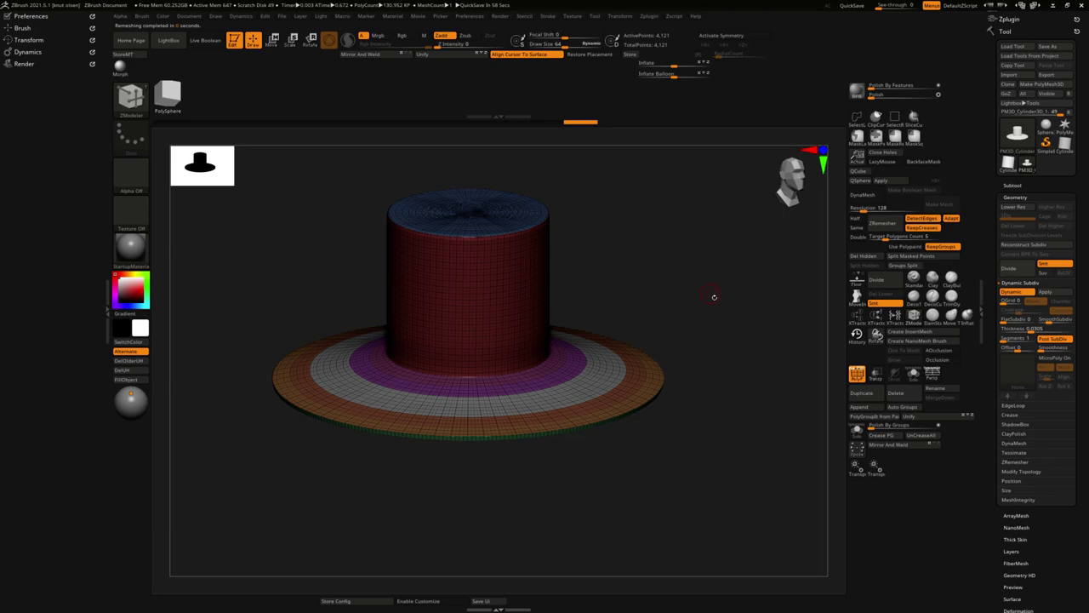
drag(716, 301, 724, 306)
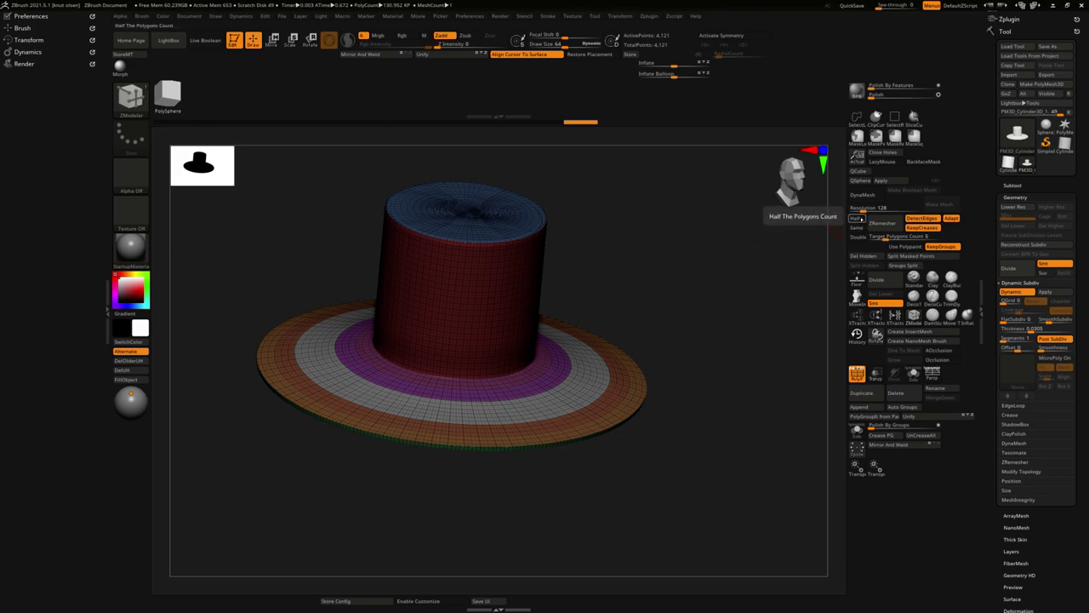
Rerun ZRemesher with Half enabled, reducing the hat to 1,602 points.
click(856, 218)
click(882, 223)
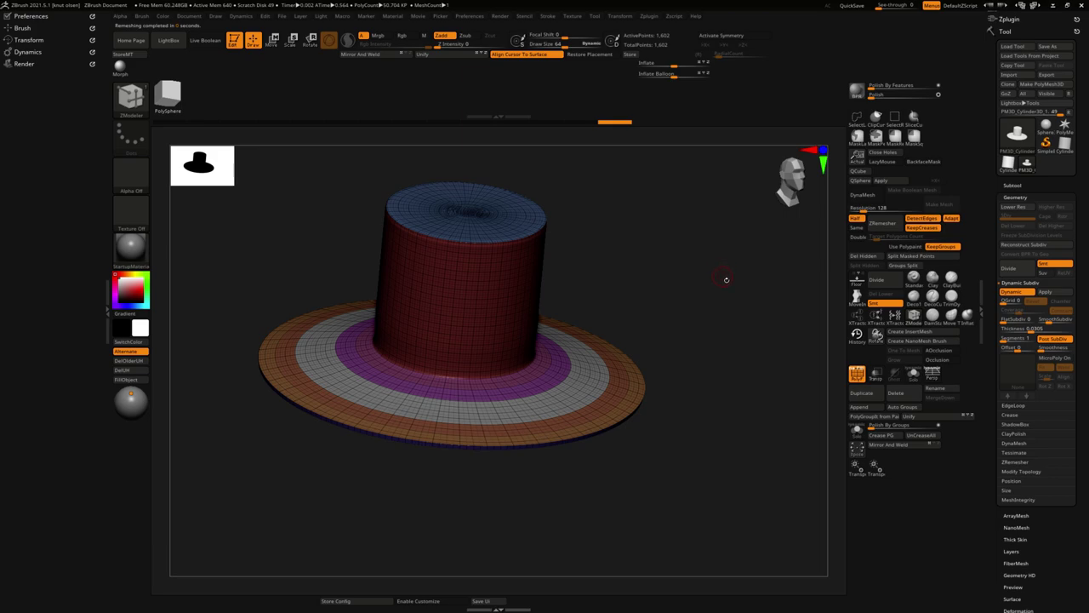
drag(726, 279, 744, 278)
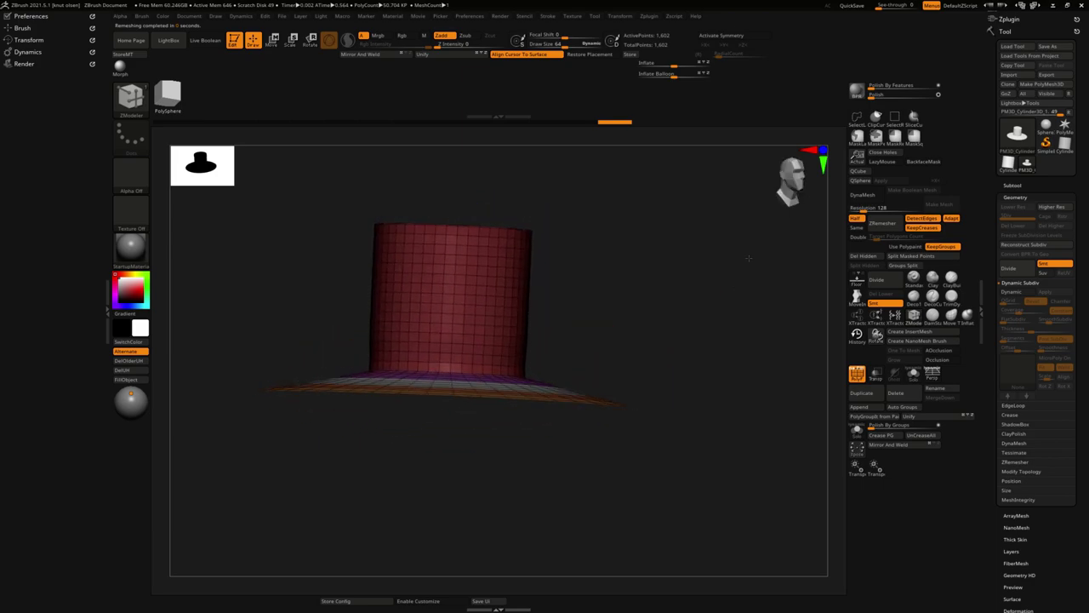
Turn on dynamic subdivision for a smooth preview of the hat.
key(d)
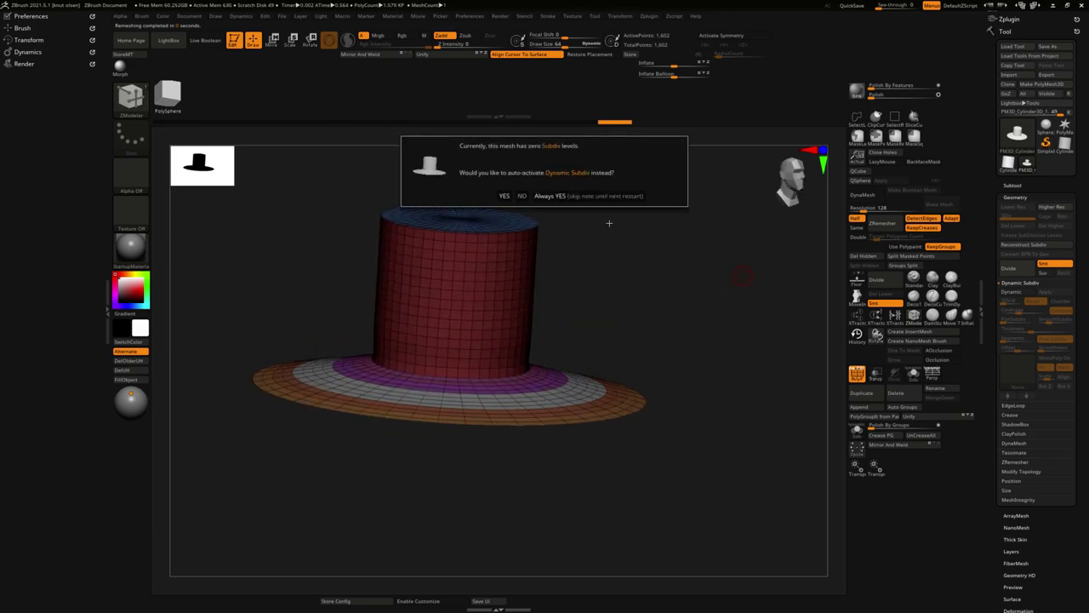
click(607, 198)
mouse_move(645, 235)
mouse_down()
mouse_move(658, 268)
mouse_move(630, 255)
mouse_up()
Run the gravity dynamics simulation so the brim droops, and turn off PolyF.
click(31, 52)
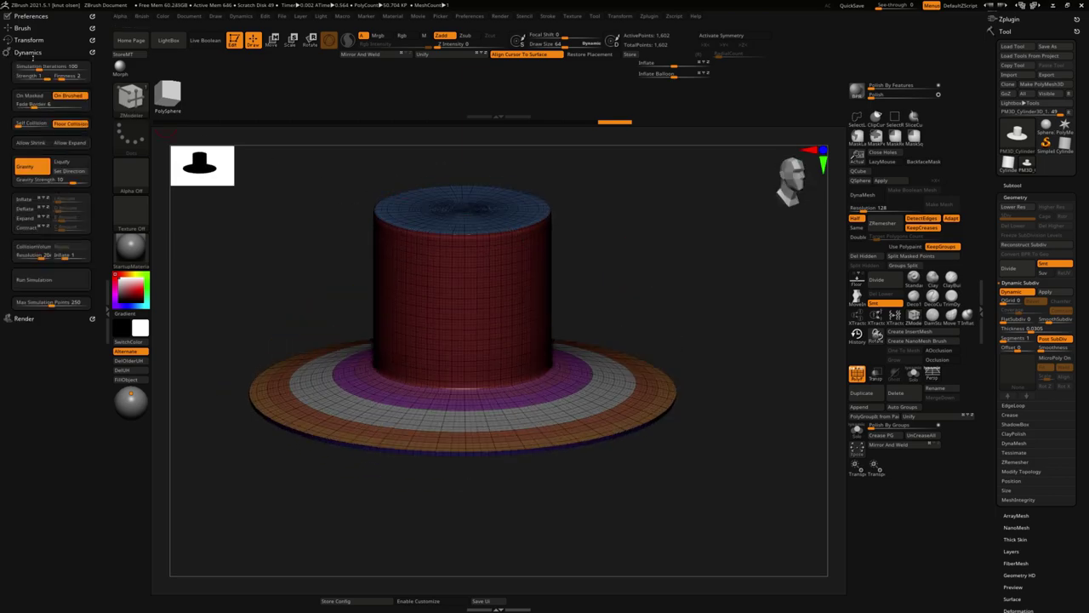
click(56, 278)
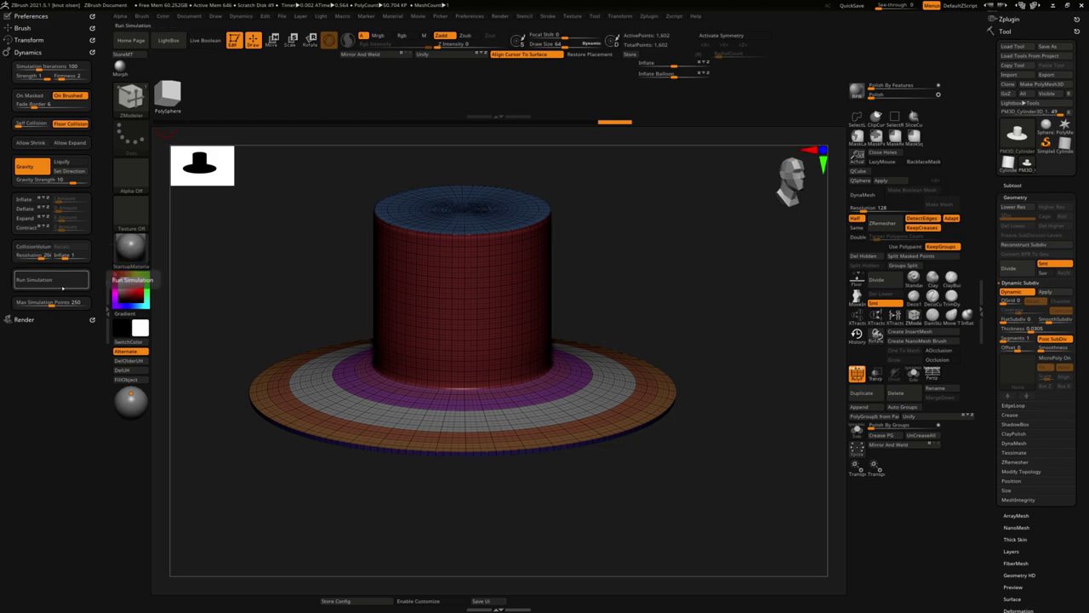
click(857, 373)
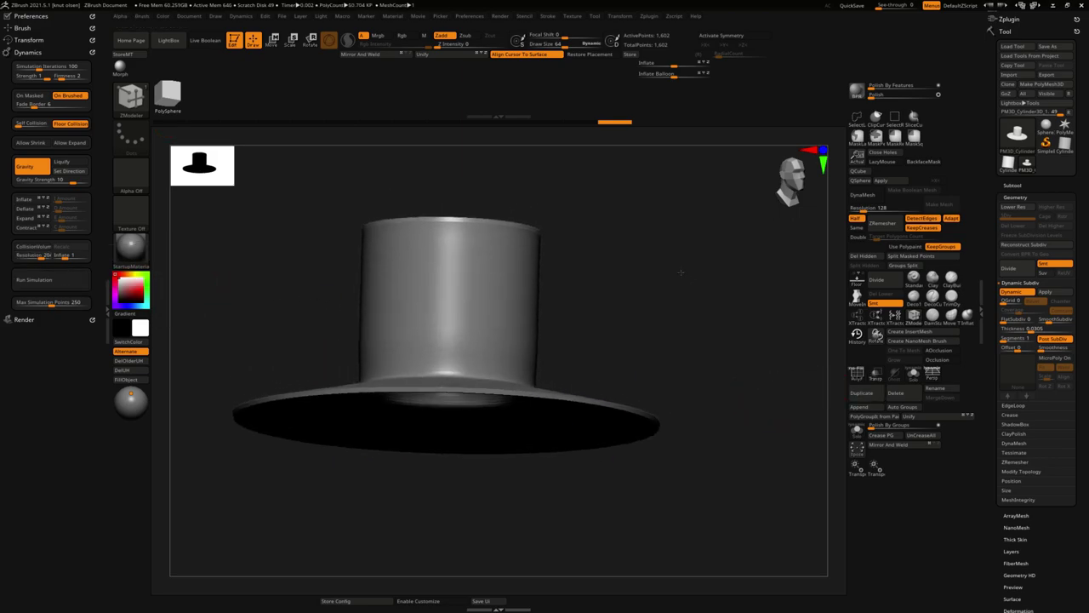
mouse_move(680, 272)
mouse_down()
mouse_move(685, 293)
mouse_move(661, 315)
mouse_up()
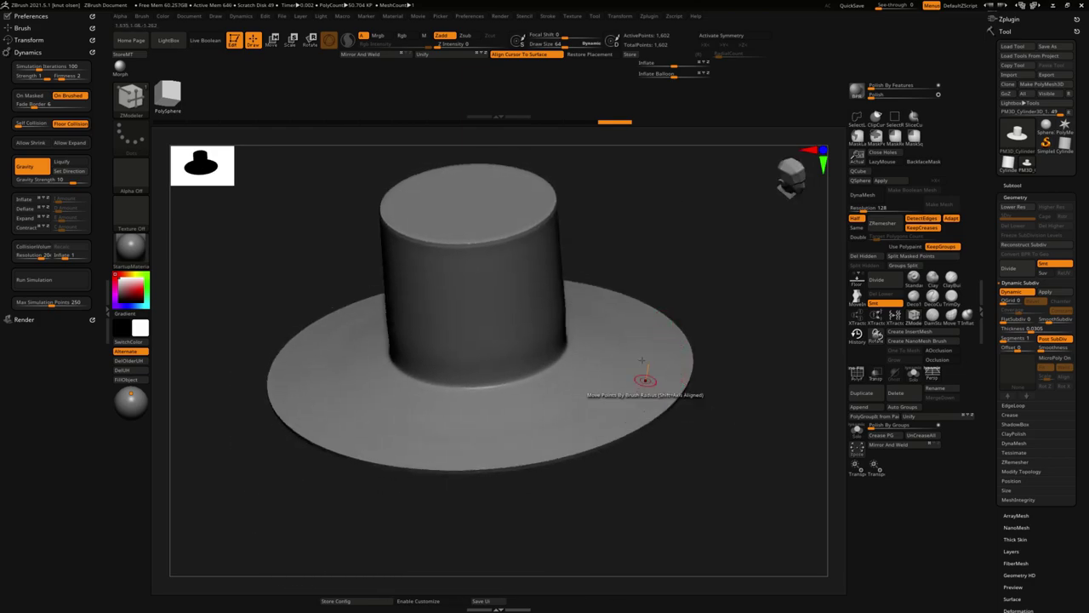
Activate the Move gizmo and frame the hat in a side view.
drag(609, 294, 717, 373)
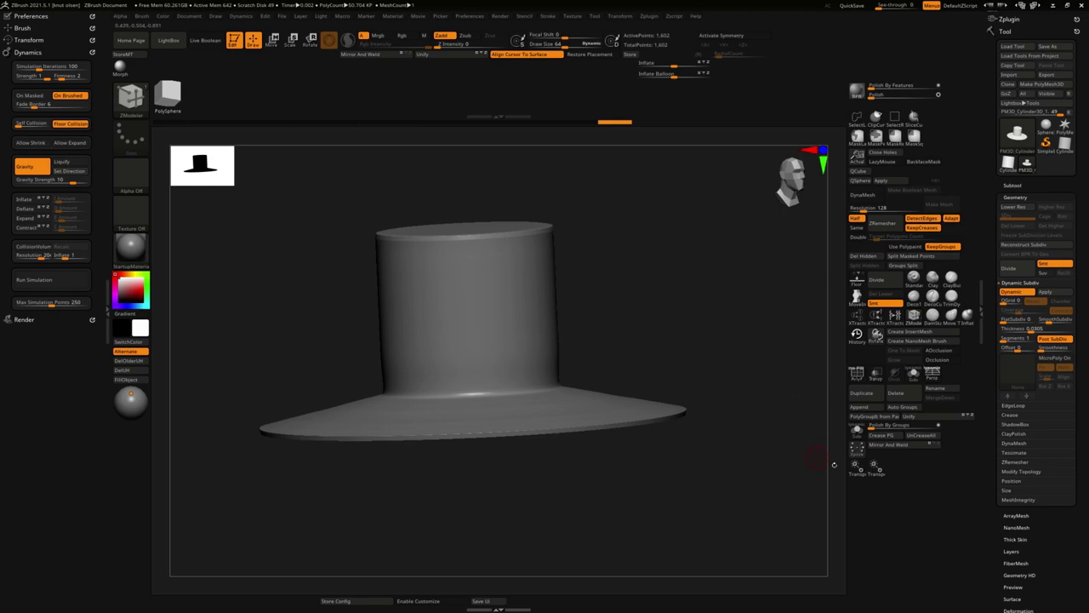
key(w)
drag(677, 275, 672, 306)
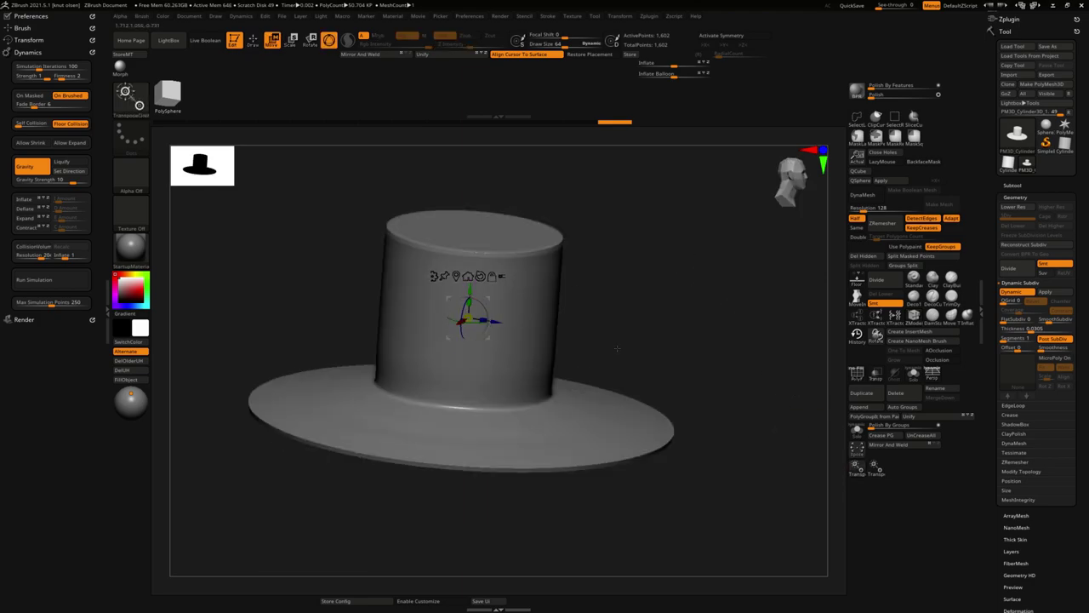
drag(617, 347, 628, 435)
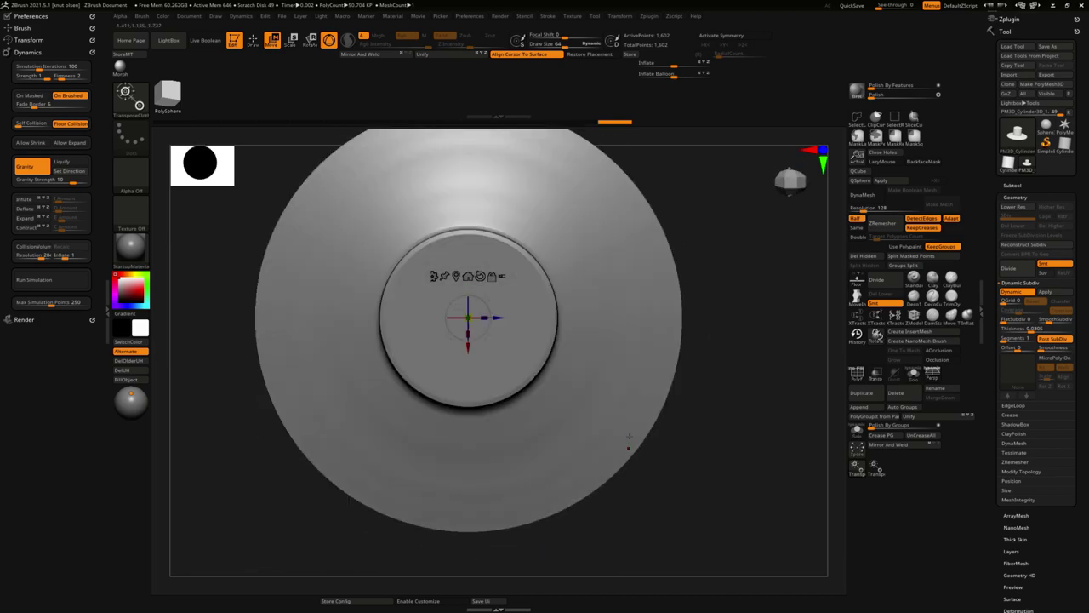
scroll(629, 443, down, 5)
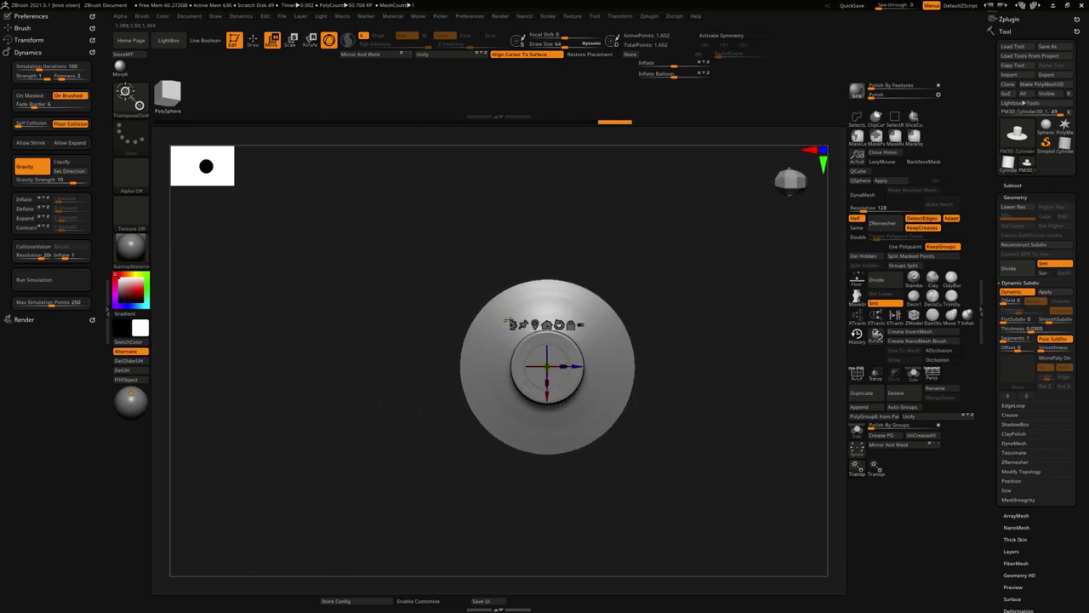
scroll(662, 387, up, 3)
scroll(662, 387, up, 2)
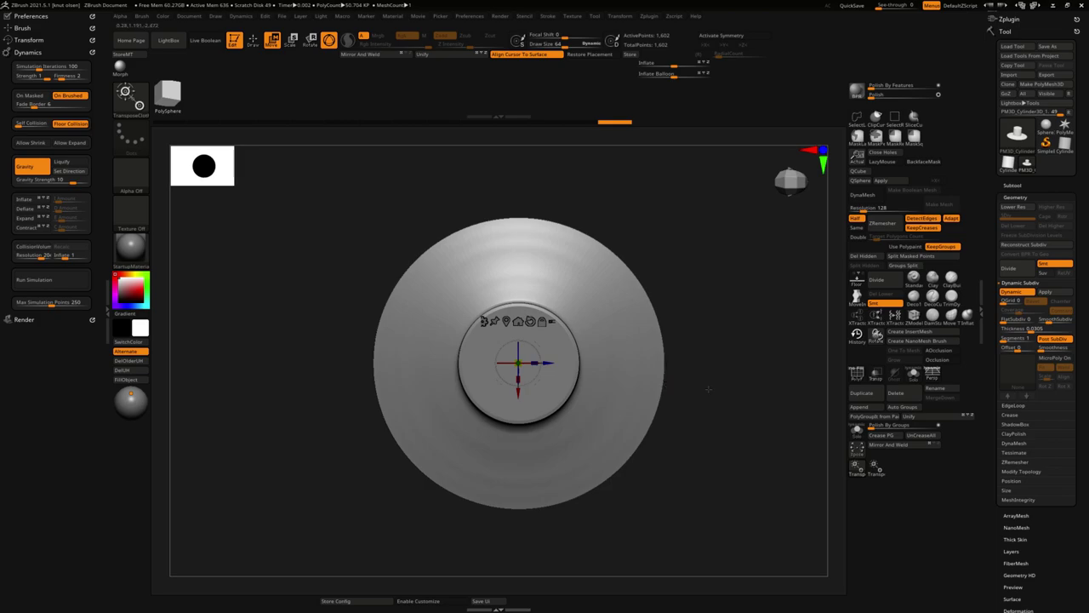
drag(662, 387, 718, 287)
mouse_move(342, 435)
alt+mouse_down()
mouse_move(256, 349)
mouse_move(594, 375)
alt+mouse_up()
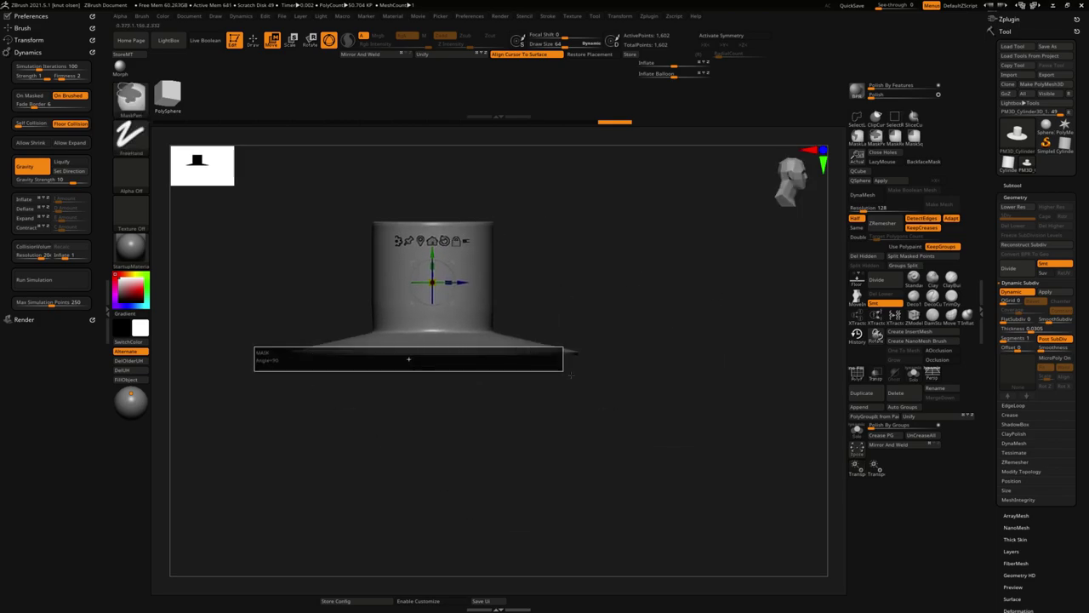
Mask the crown and inner brim with a blurred edge, leaving the outer rim free.
drag(631, 343, 595, 399)
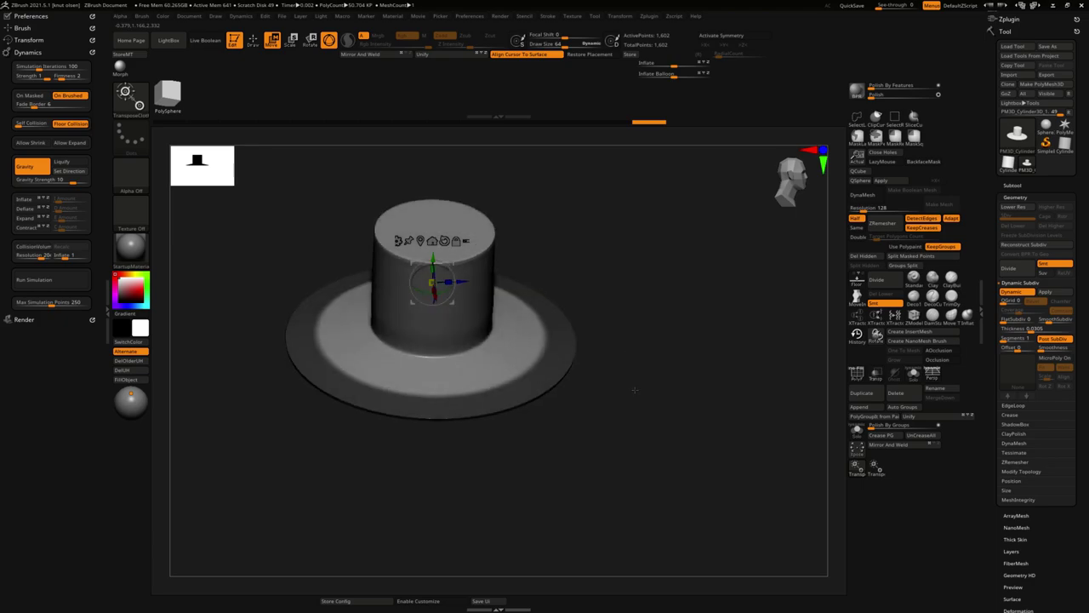
ctrl+click(553, 382)
key(q)
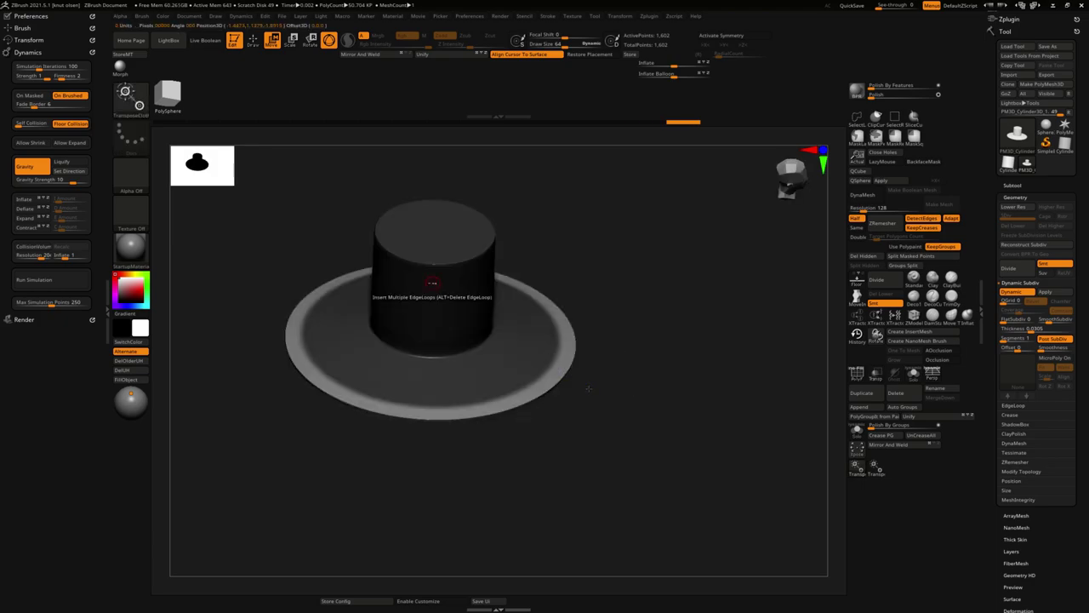
ctrl+drag(589, 390, 590, 385)
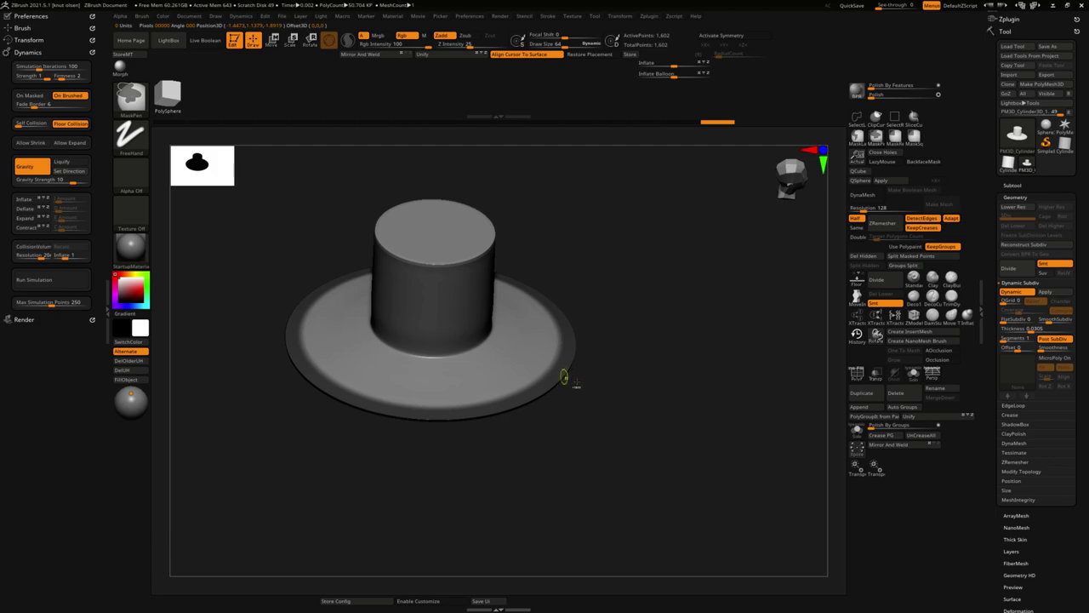
ctrl+click(555, 373)
ctrl+click(534, 364)
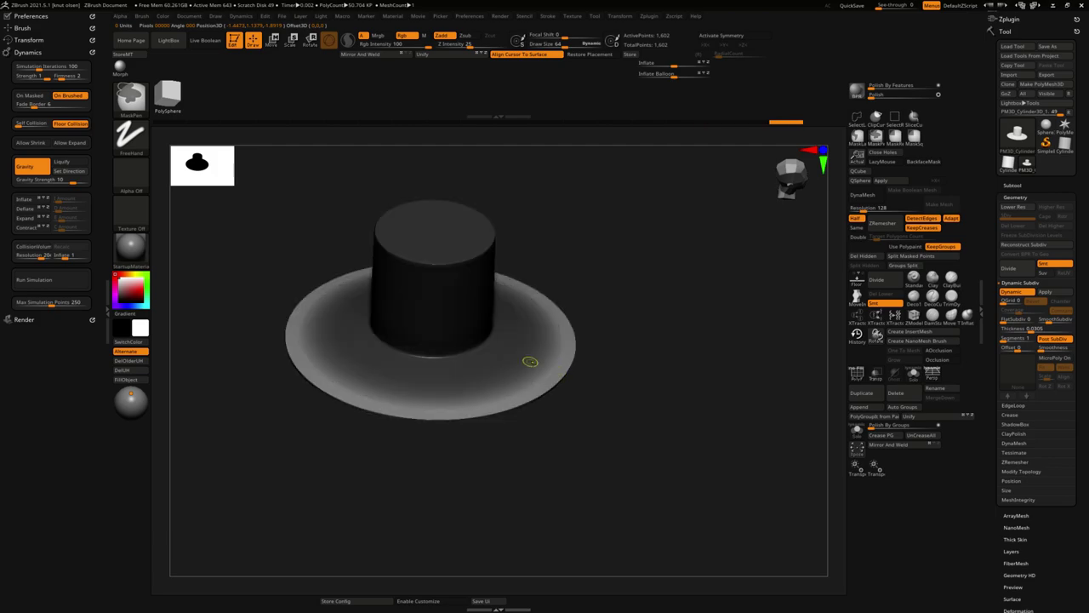
drag(610, 411, 593, 381)
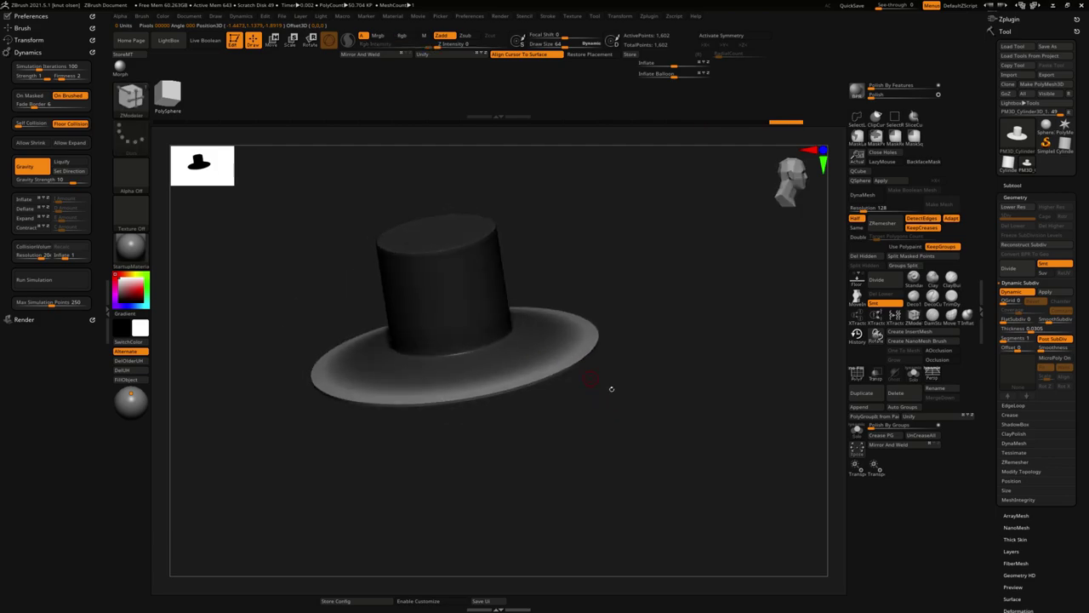
key(w)
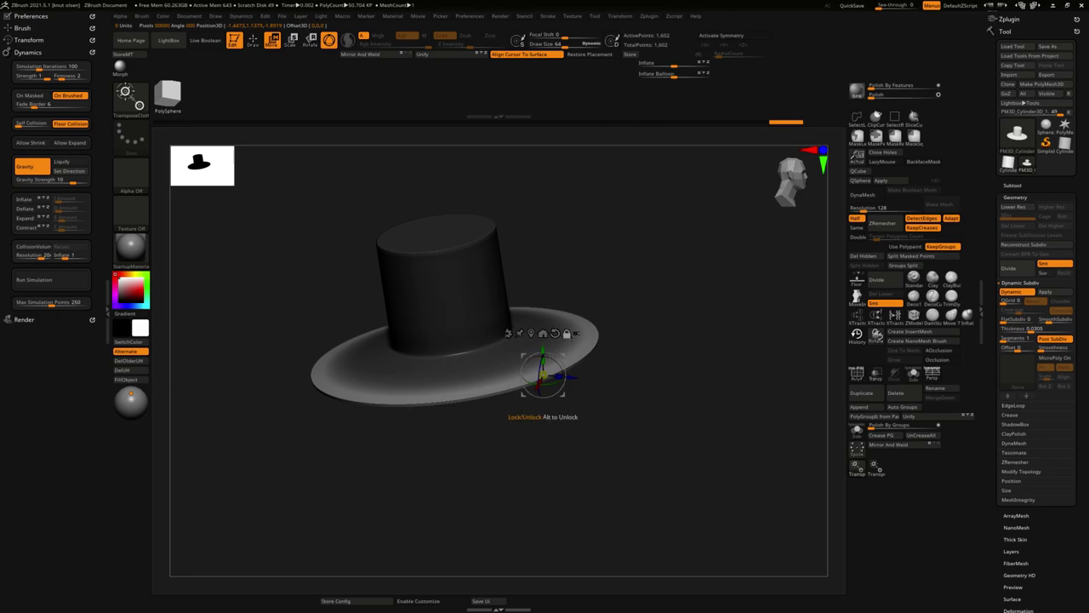
Reset the gizmo at the crown's base and lift the outer brim slightly.
click(454, 351)
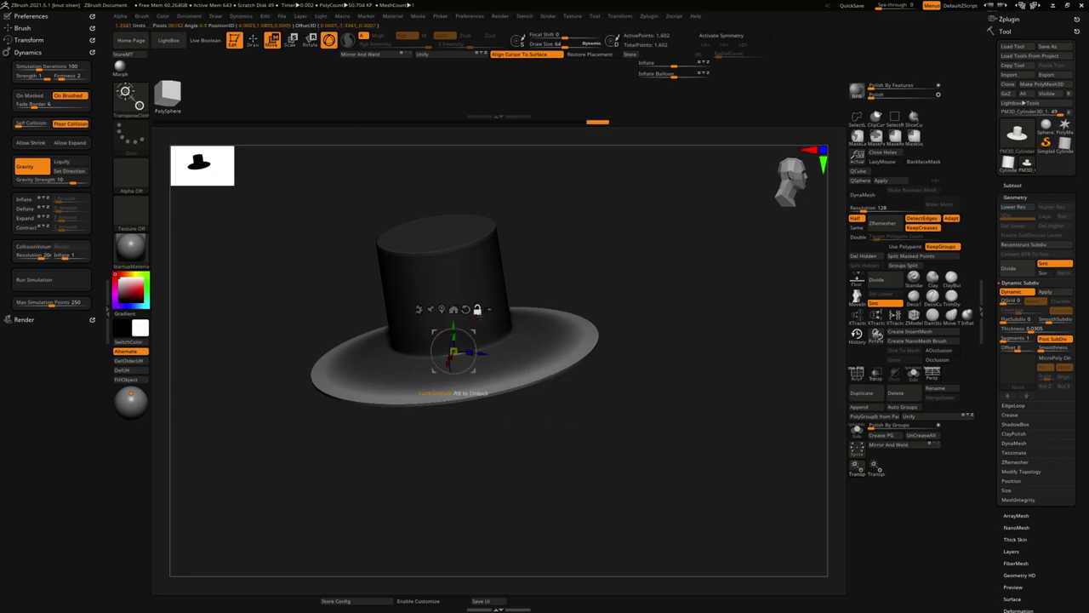
shift+drag(541, 323, 602, 269)
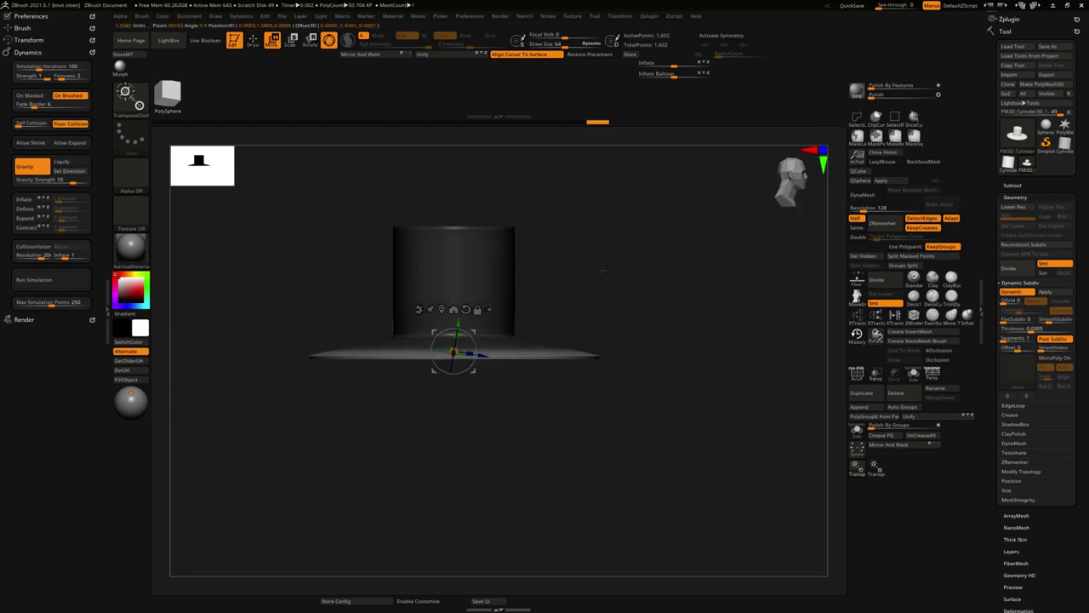
click(466, 309)
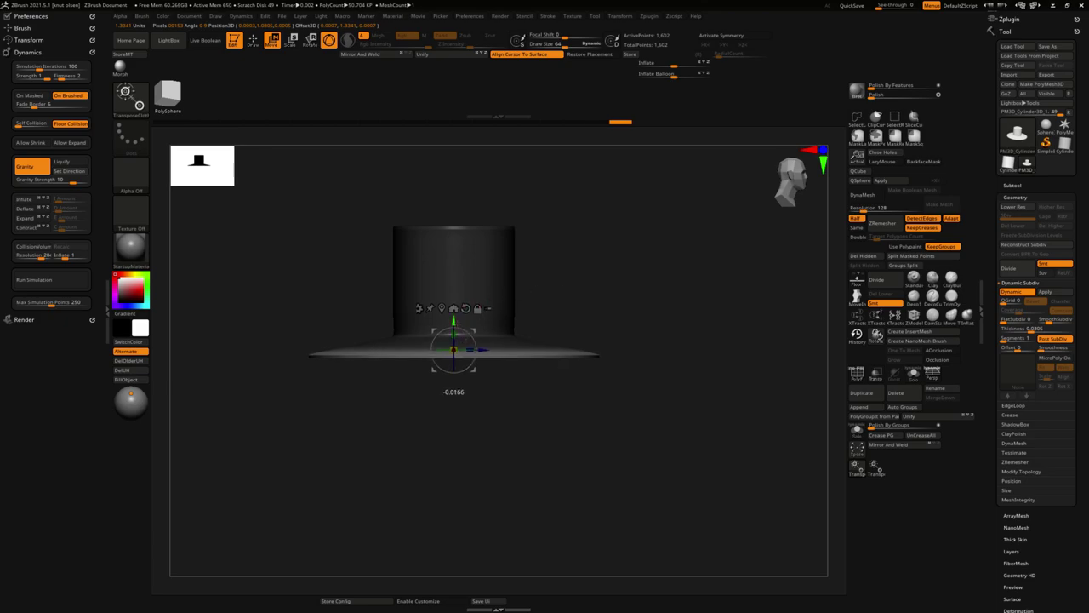
drag(454, 324, 454, 311)
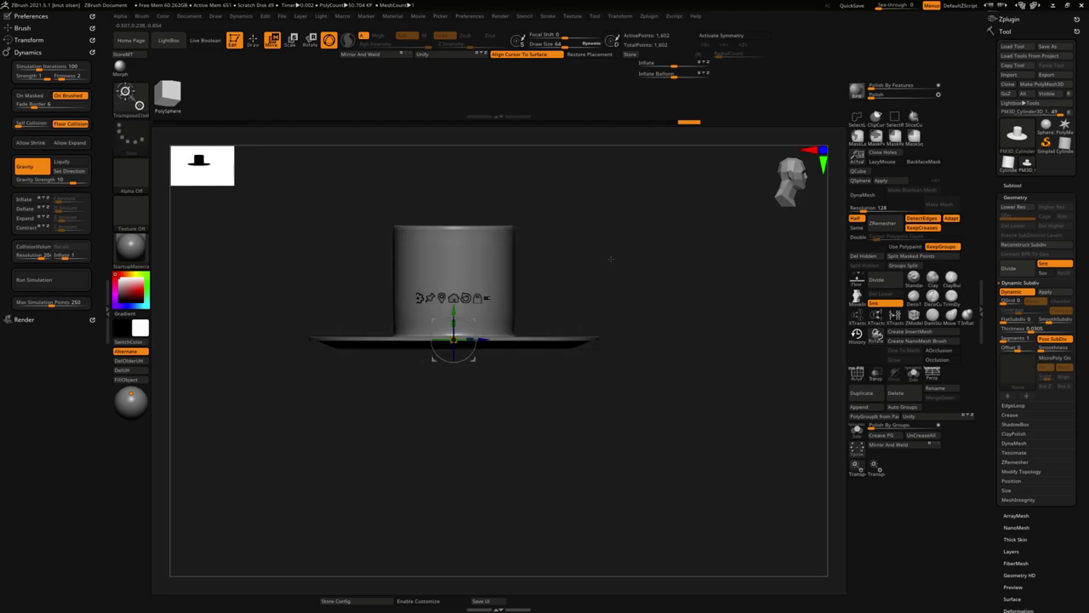
Mask bands of the crown and push it up and sideways into crumpled folds.
ctrl+drag(352, 265, 537, 292)
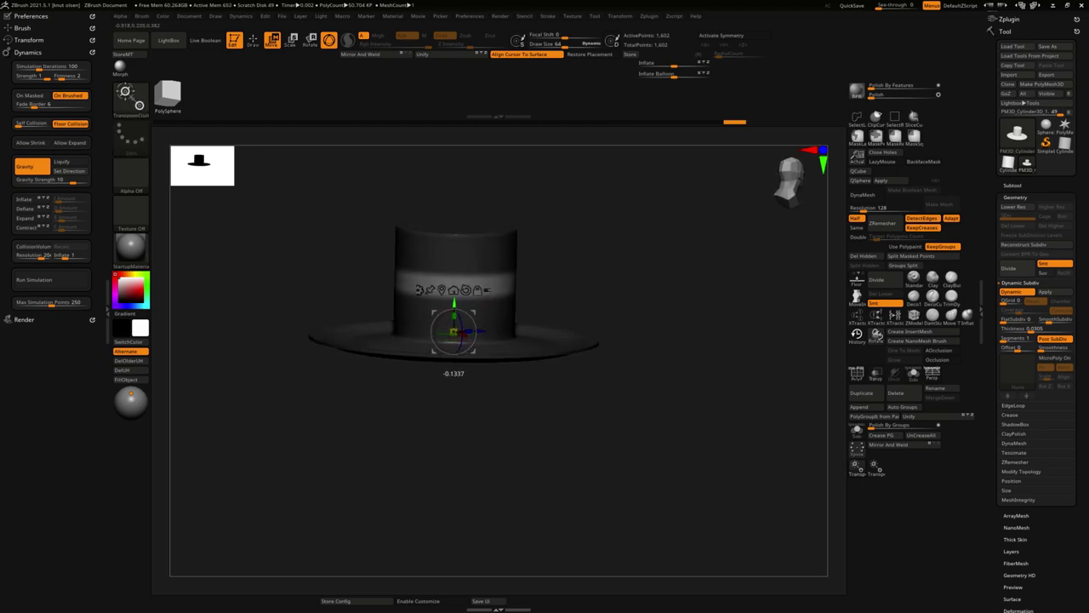
drag(453, 336, 487, 342)
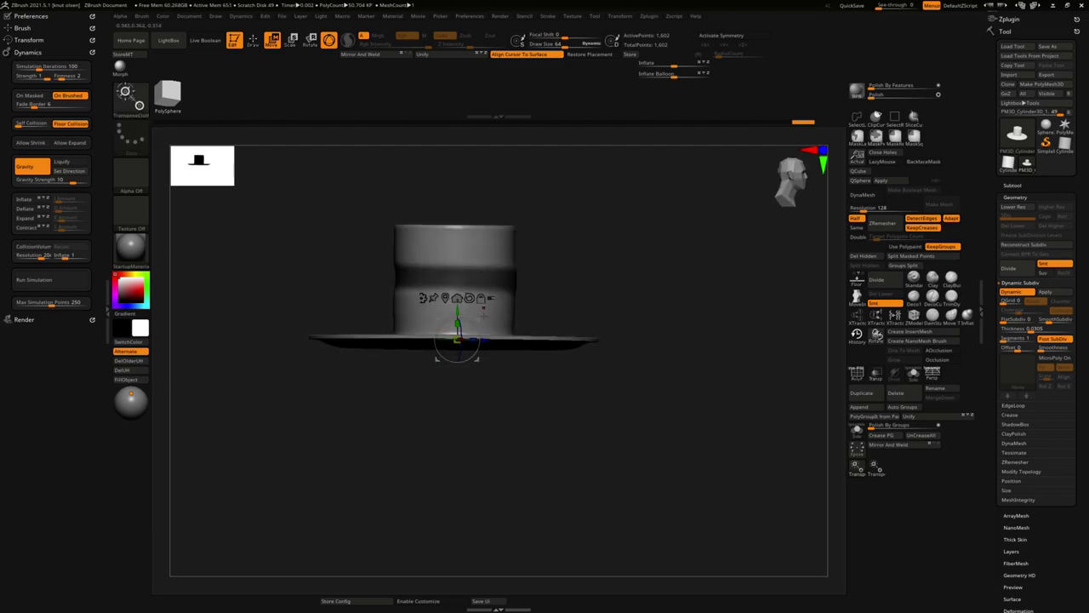
mouse_move(477, 323)
mouse_down()
mouse_move(487, 311)
mouse_move(458, 302)
mouse_up()
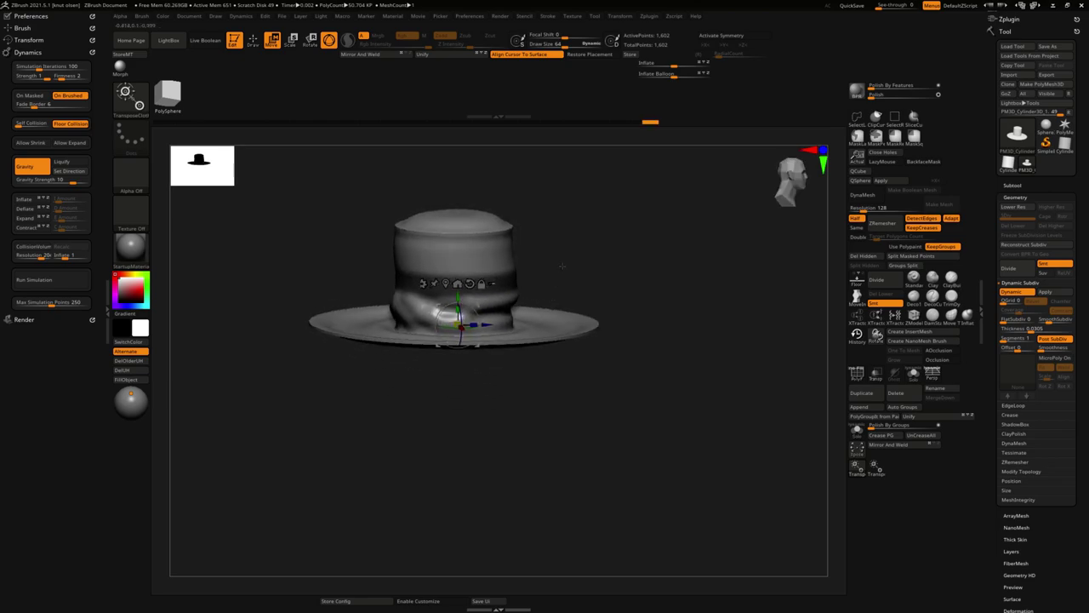
mouse_move(385, 199)
ctrl+mouse_down()
mouse_move(527, 261)
mouse_move(545, 255)
ctrl+mouse_up()
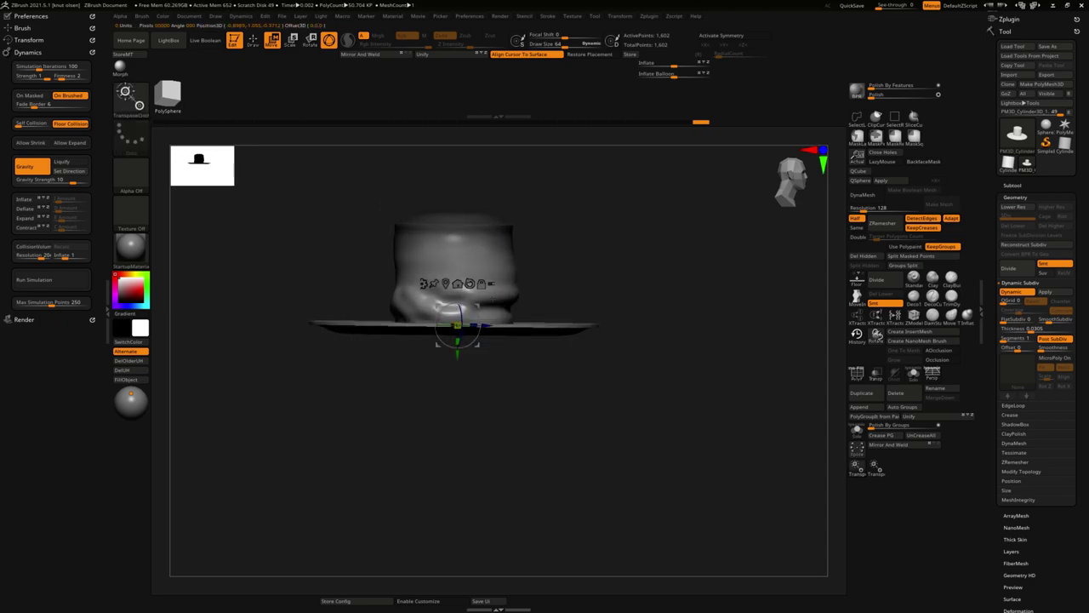
mouse_move(456, 325)
mouse_down()
mouse_move(442, 316)
mouse_move(448, 309)
mouse_up()
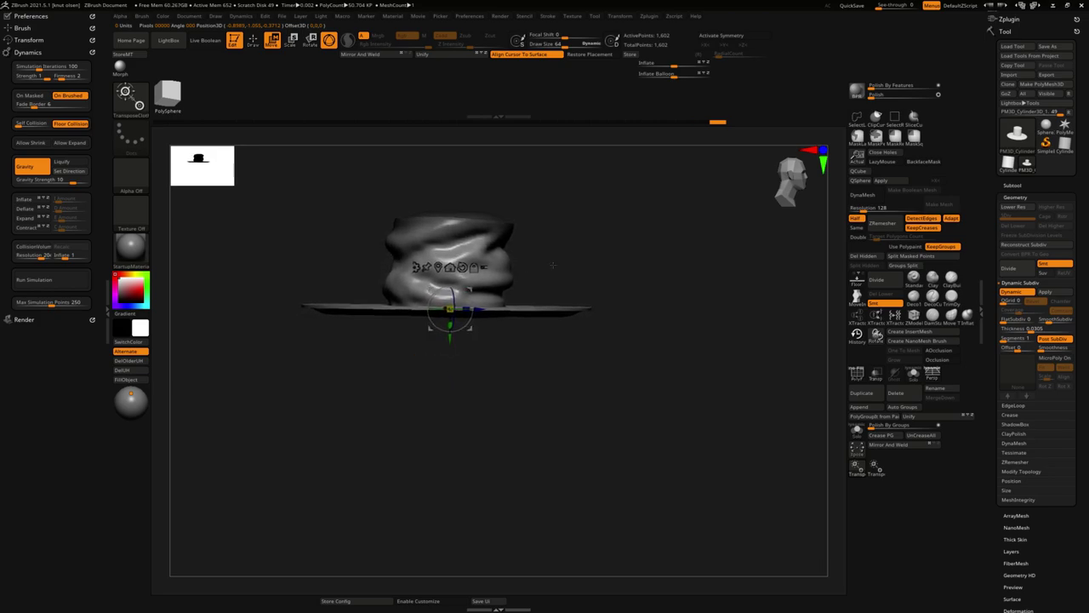
mouse_move(553, 264)
mouse_down()
mouse_move(588, 271)
mouse_move(593, 282)
mouse_move(632, 241)
mouse_move(603, 268)
mouse_up()
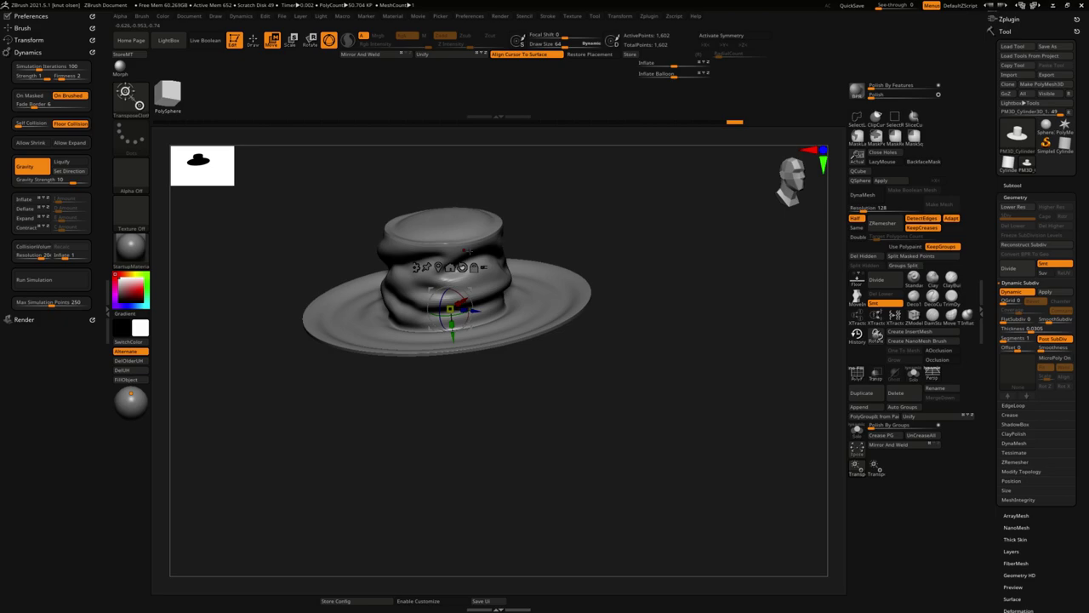
Select the ZModeler brush and set its polygon action to QMesh.
key(q)
key(space)
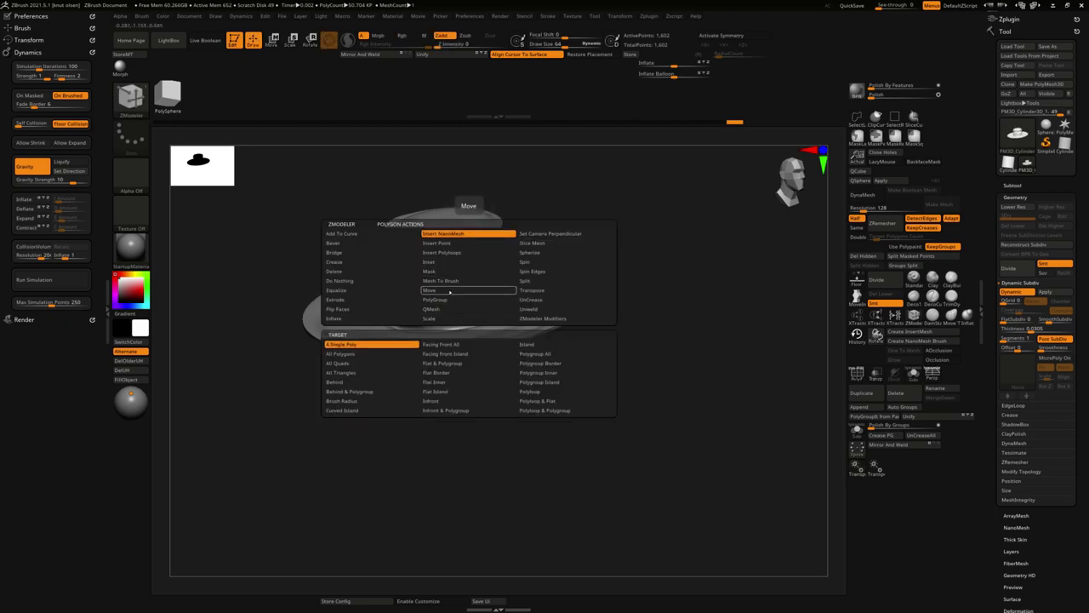
key(space)
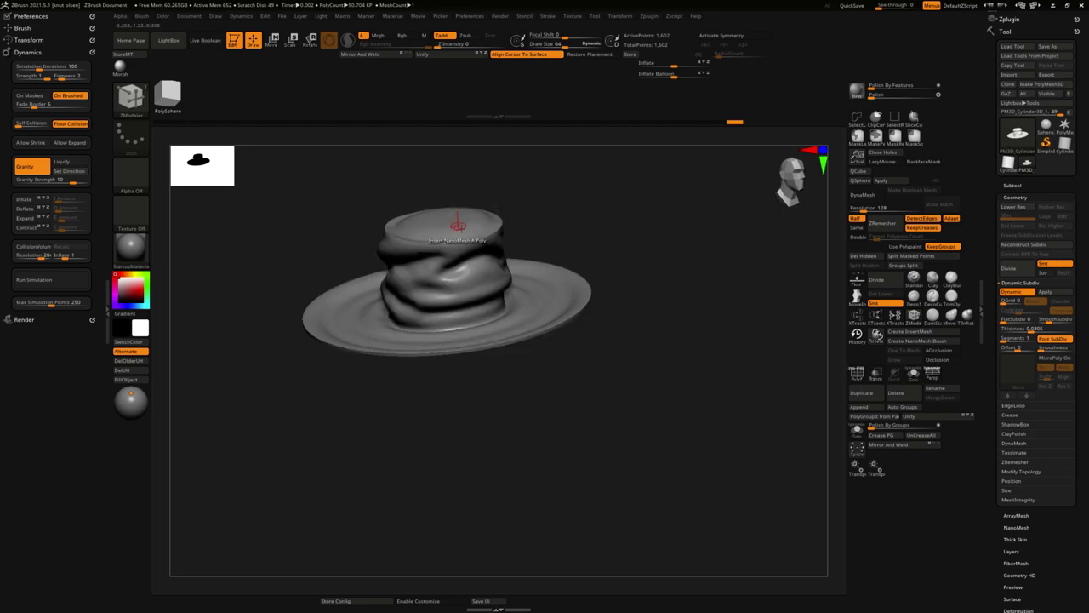
scroll(463, 238, up, 5)
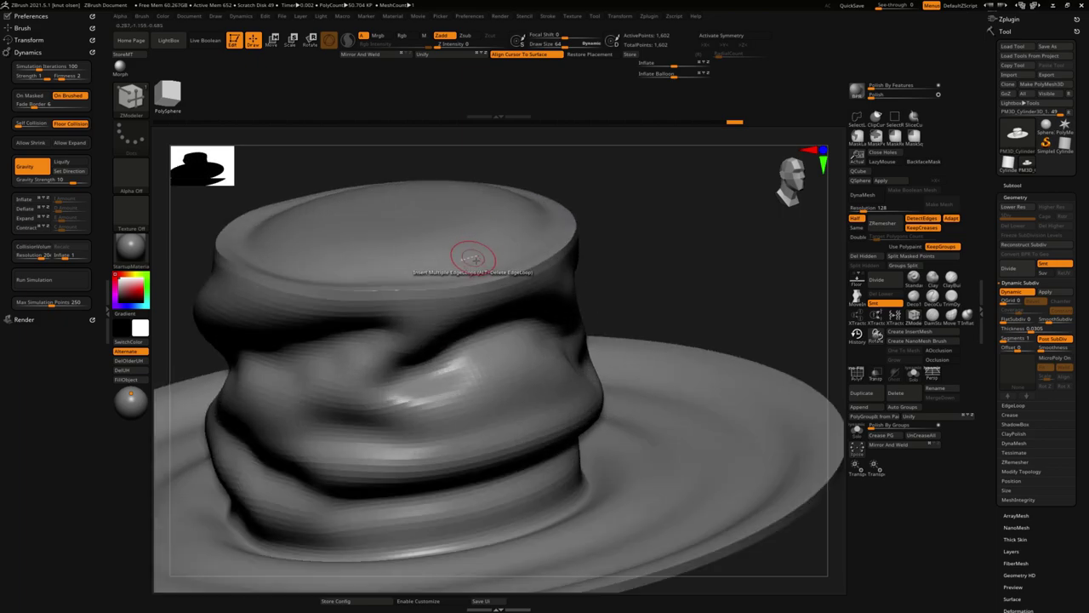
key(space)
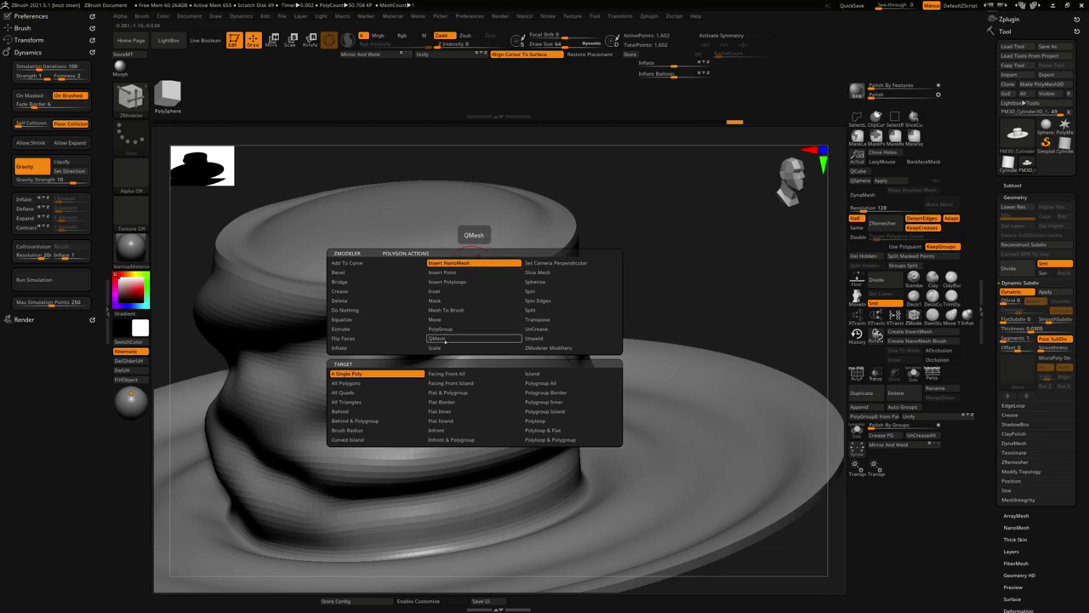
click(439, 339)
mouse_move(620, 263)
mouse_down()
mouse_move(680, 274)
mouse_move(624, 297)
mouse_move(639, 241)
mouse_move(656, 240)
mouse_up()
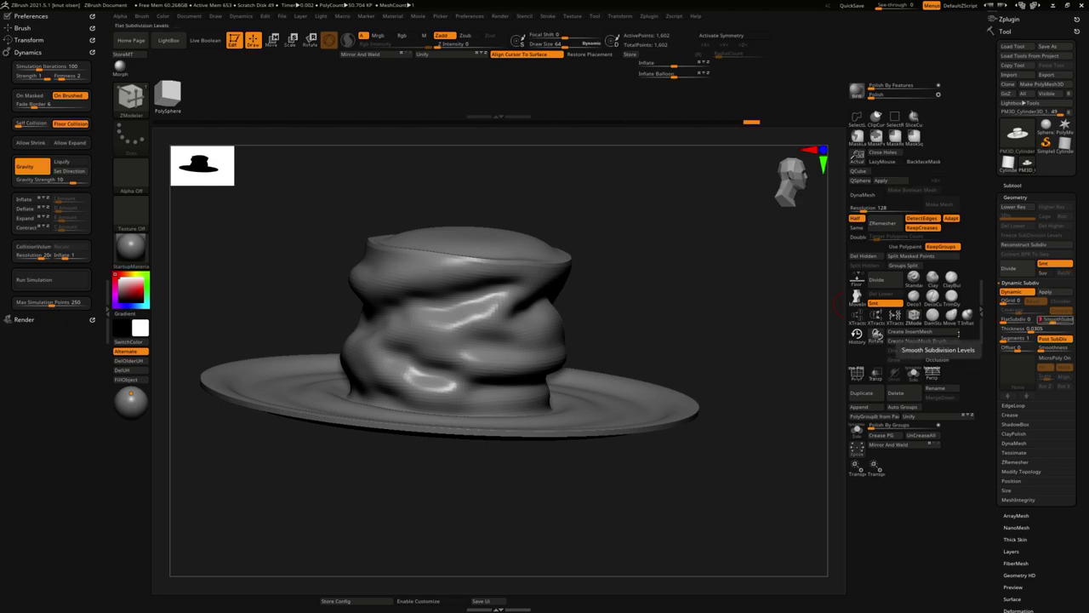
Subdivide to about 202K polygons and Smooth-brush the rough top rim of the crown.
key(d)
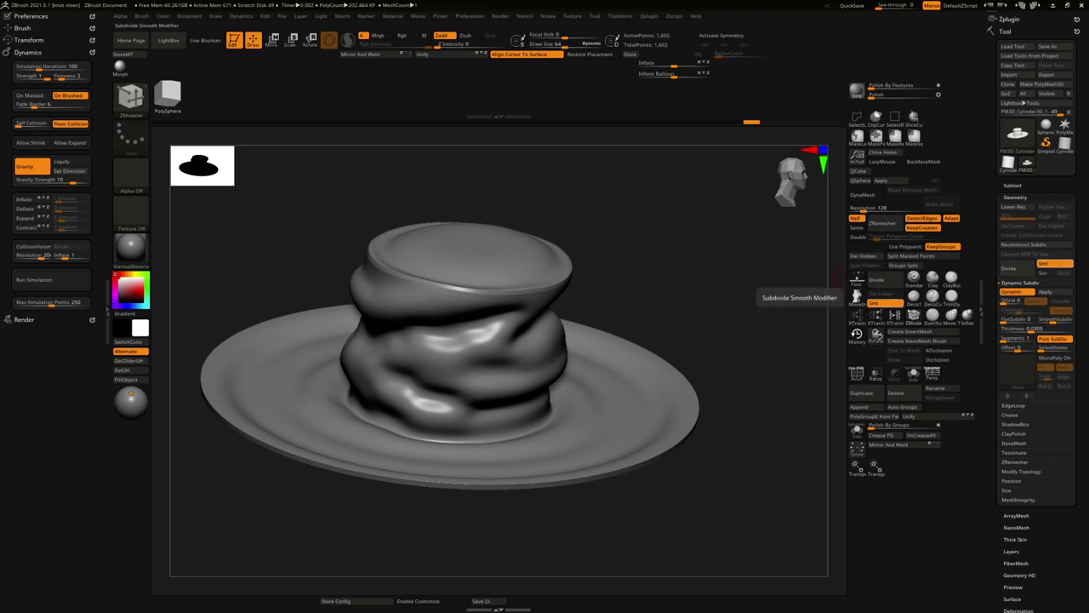
click(913, 277)
key(space)
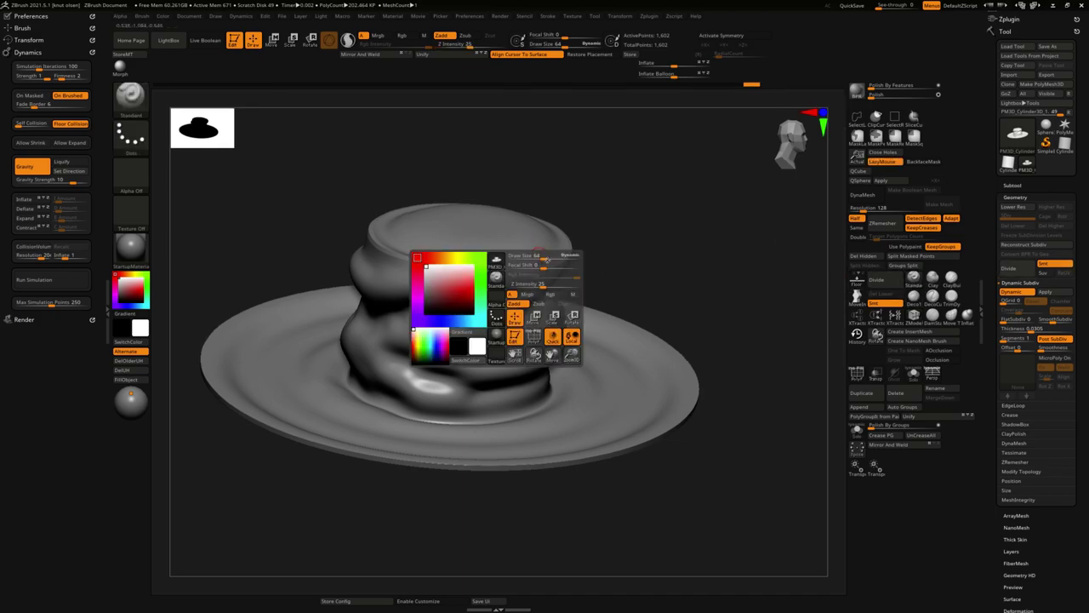
key(shift)
shift+drag(514, 270, 365, 230)
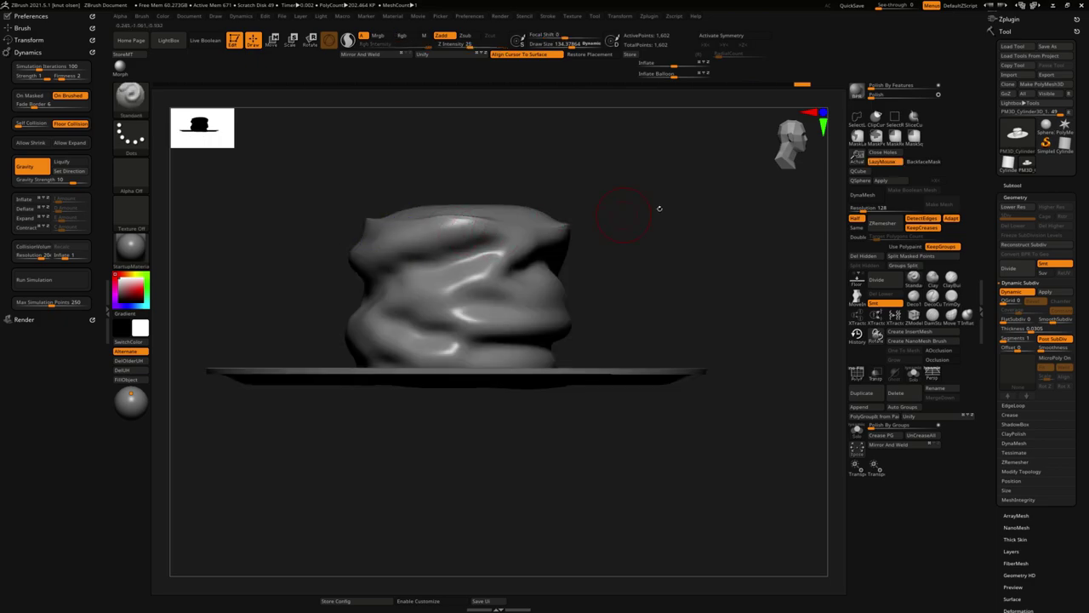
drag(656, 207, 684, 272)
mouse_move(524, 245)
shift+mouse_down()
mouse_move(468, 256)
mouse_move(388, 233)
shift+mouse_up()
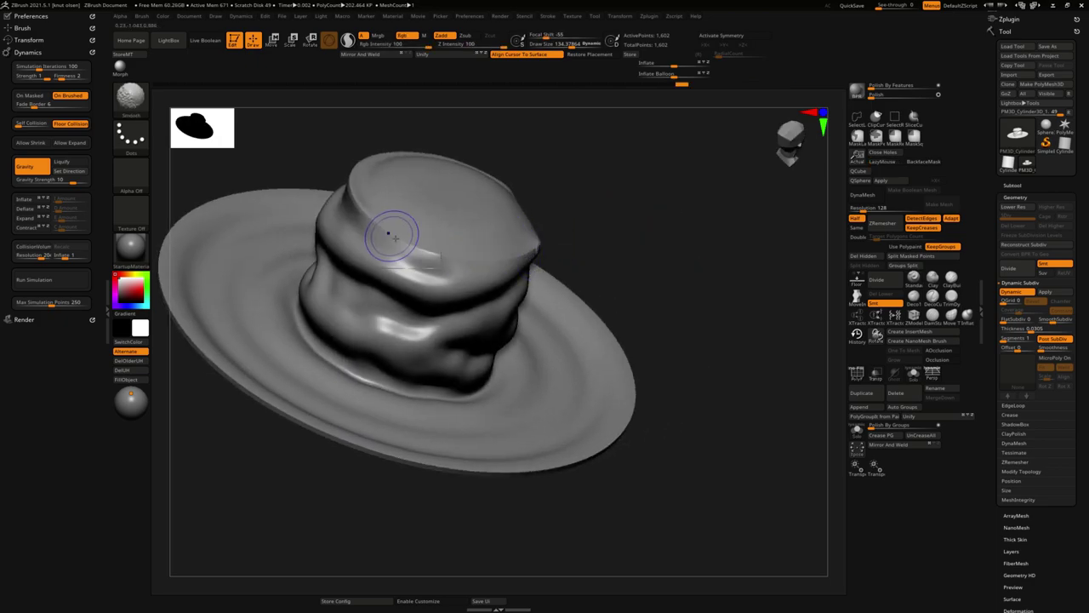
mouse_move(664, 204)
shift+mouse_down()
mouse_move(621, 246)
mouse_move(690, 235)
mouse_move(717, 377)
mouse_move(448, 211)
shift+mouse_up()
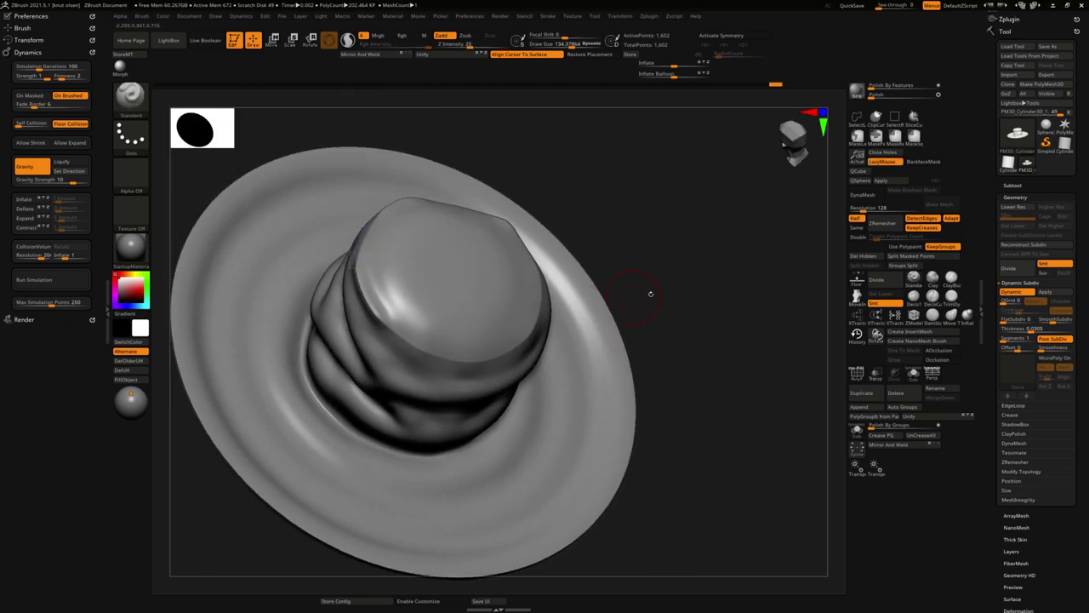
mouse_move(649, 292)
mouse_down()
mouse_move(713, 218)
mouse_move(712, 260)
mouse_move(690, 238)
mouse_move(559, 269)
mouse_move(567, 280)
mouse_move(630, 216)
mouse_move(648, 261)
mouse_move(649, 246)
mouse_move(641, 283)
mouse_move(340, 280)
mouse_up()
Mask part of the left brim, then clear the mask and return to the Move gizmo.
ctrl+drag(288, 217, 383, 411)
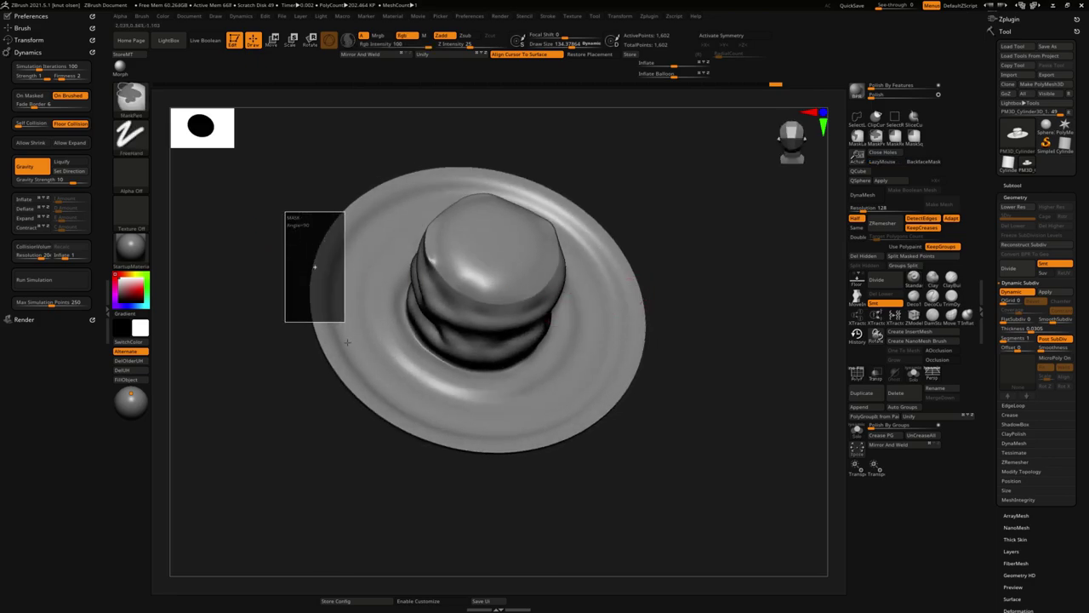
key(ctrl+shift+a)
key(w)
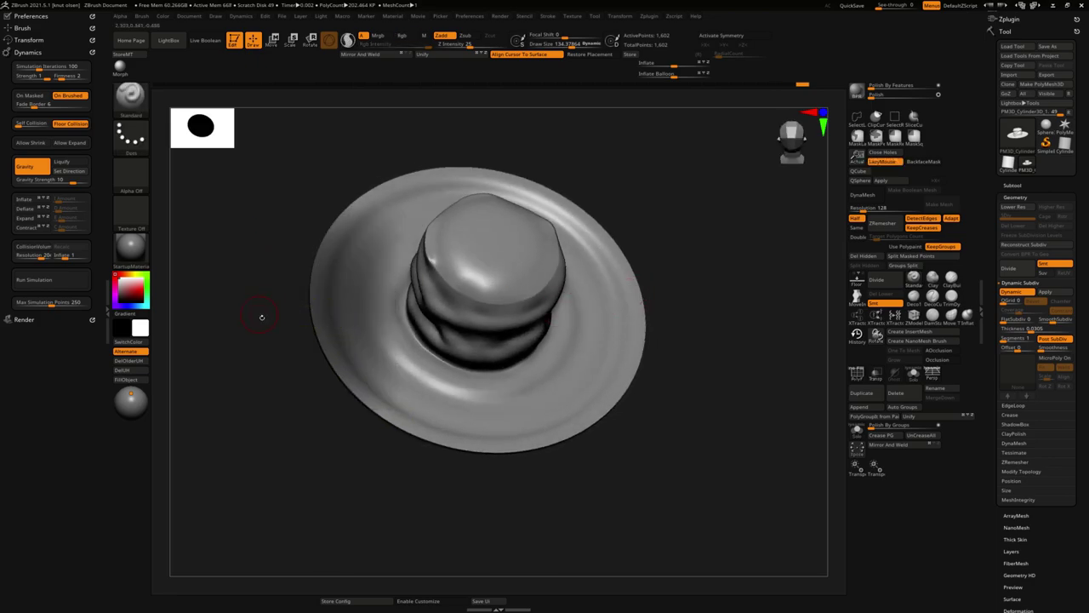
mouse_move(260, 313)
mouse_down()
mouse_move(255, 253)
mouse_move(377, 272)
mouse_up()
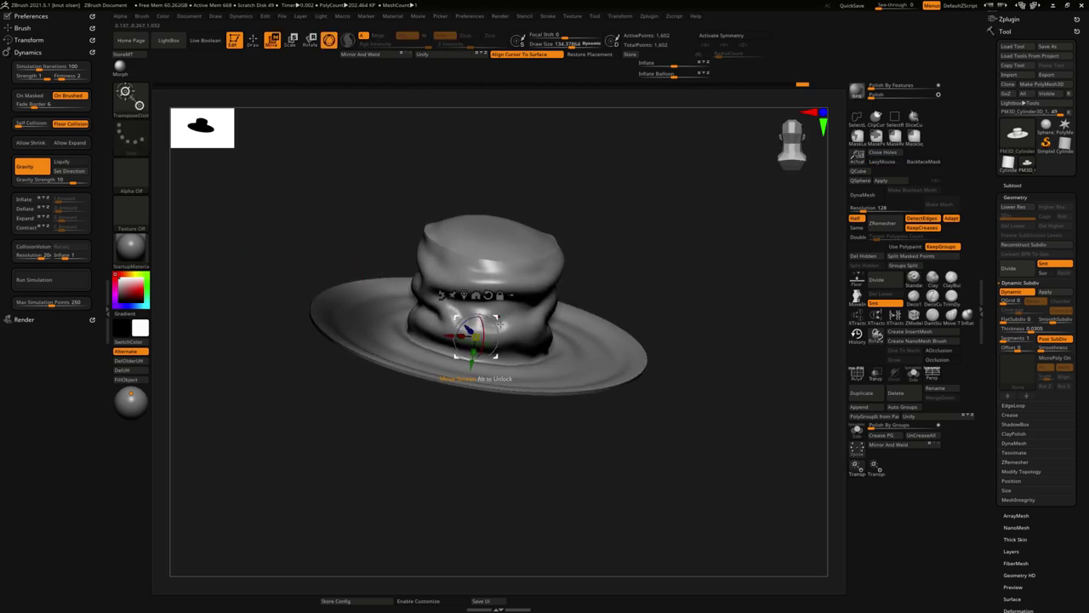
Tilt the right brim and rotate the left brim down, undoing the last two deformations.
drag(473, 328, 477, 334)
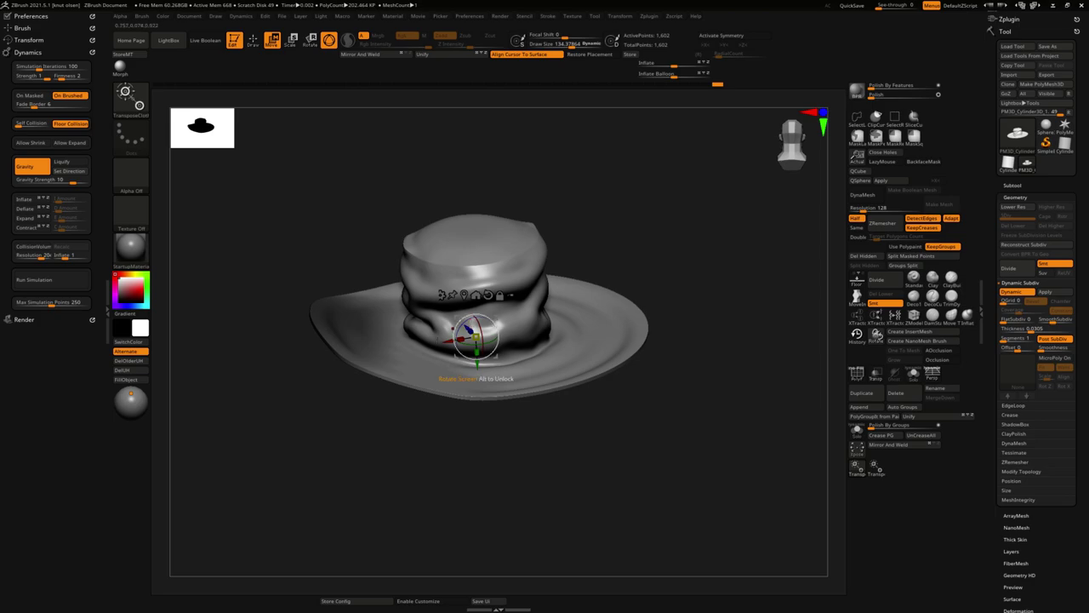
key(ctrl+a)
mouse_move(497, 322)
mouse_down()
mouse_move(475, 333)
mouse_move(490, 343)
mouse_up()
drag(475, 381, 472, 356)
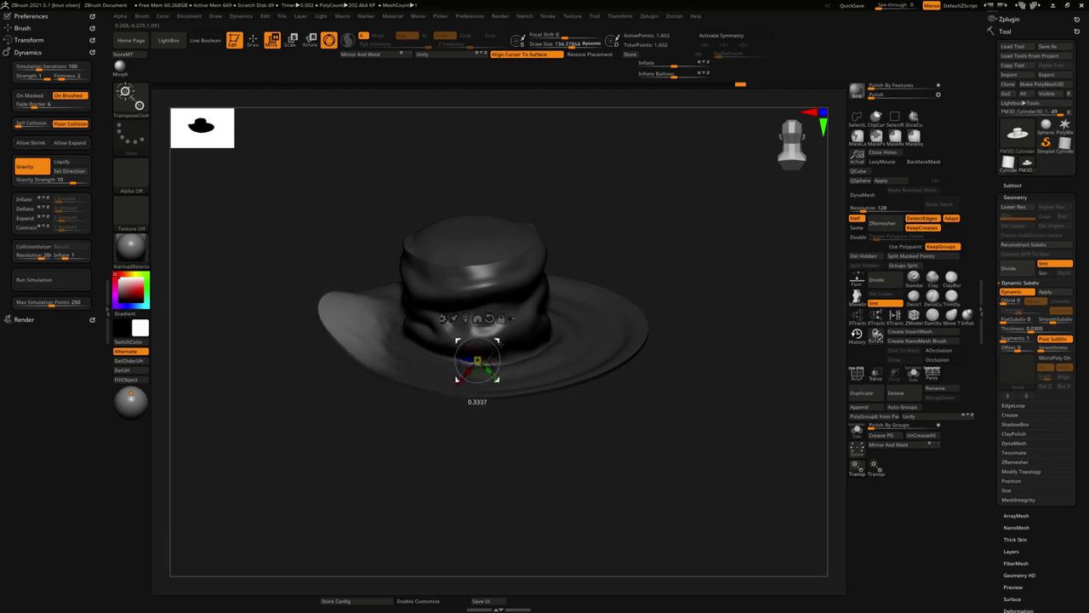
key(ctrl+z)
key(ctrl+z)
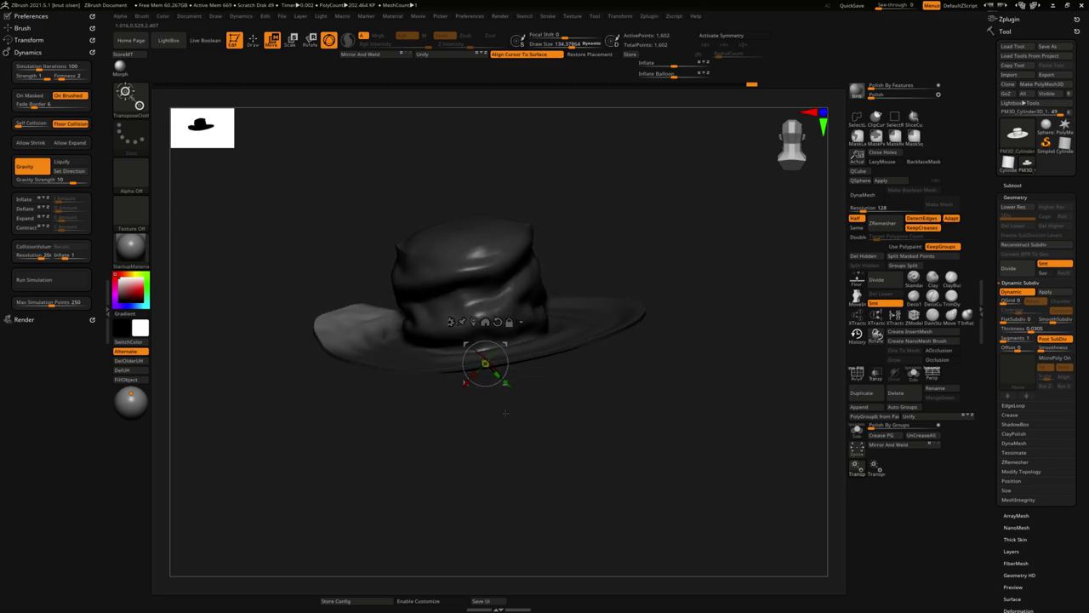
key(ctrl+z)
key(ctrl+z)
Re-mask the hat and droop the brim further around the crown.
drag(663, 408, 598, 275)
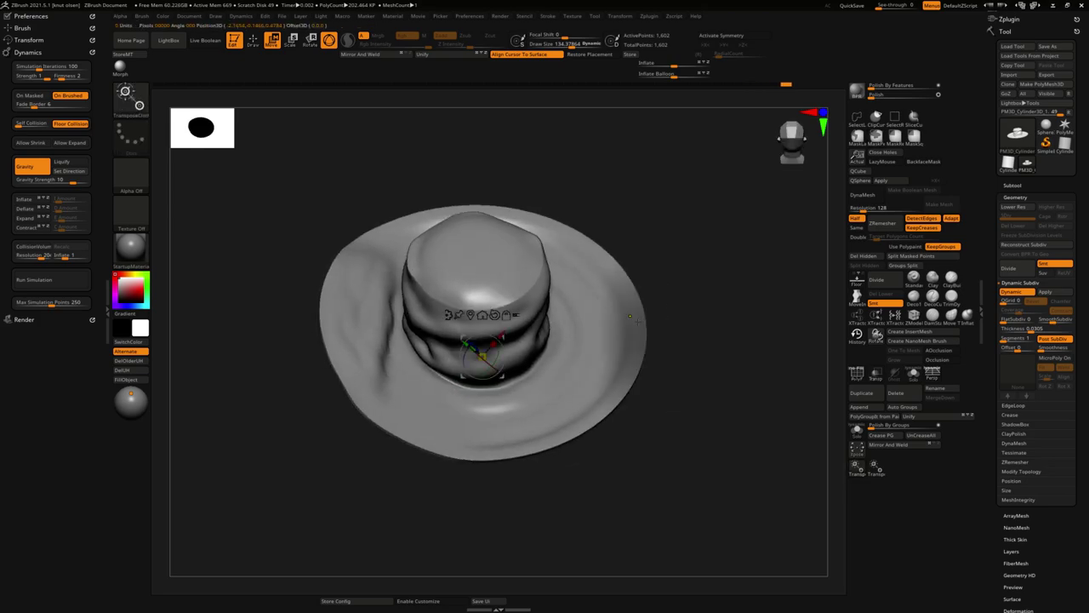
drag(698, 361, 687, 322)
ctrl+click(619, 353)
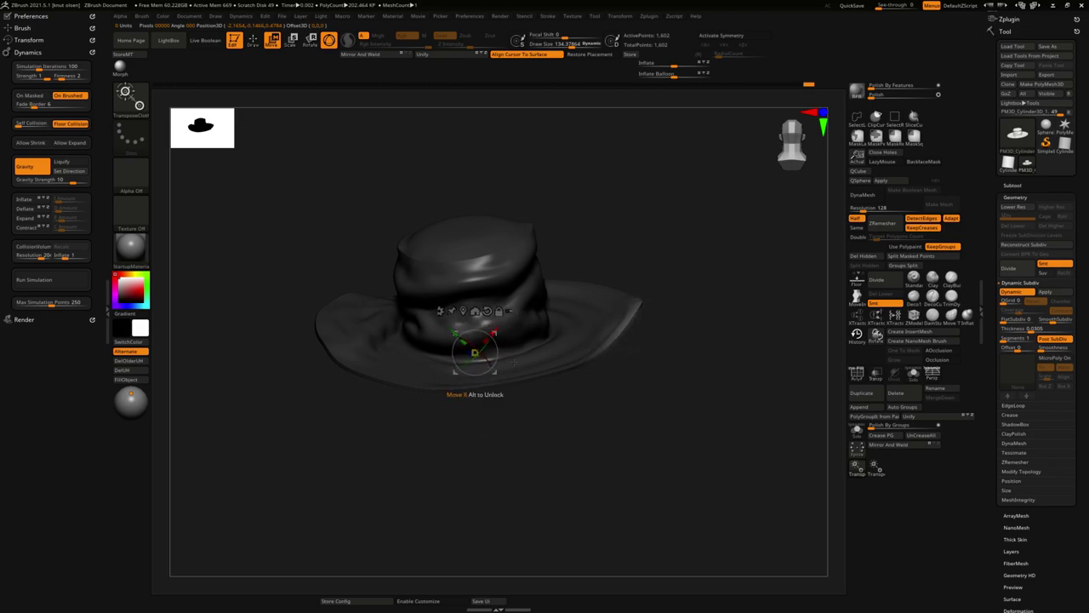
mouse_move(607, 437)
mouse_down()
mouse_move(646, 446)
mouse_move(669, 417)
mouse_up()
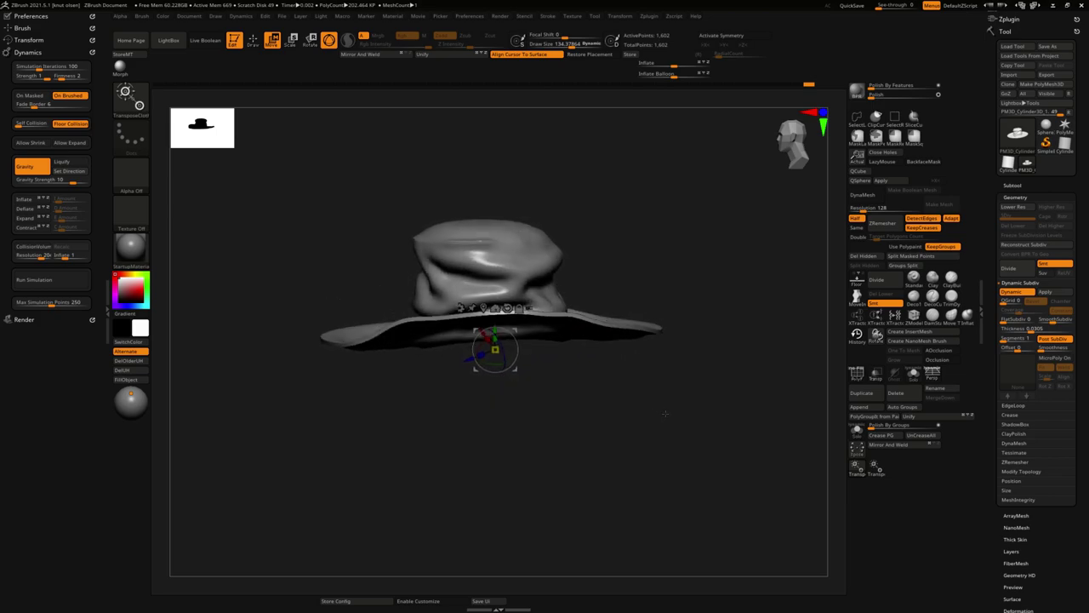
Mask and invert so only the crown is free, then rotate it sideways with the gizmo.
ctrl+drag(380, 192, 585, 303)
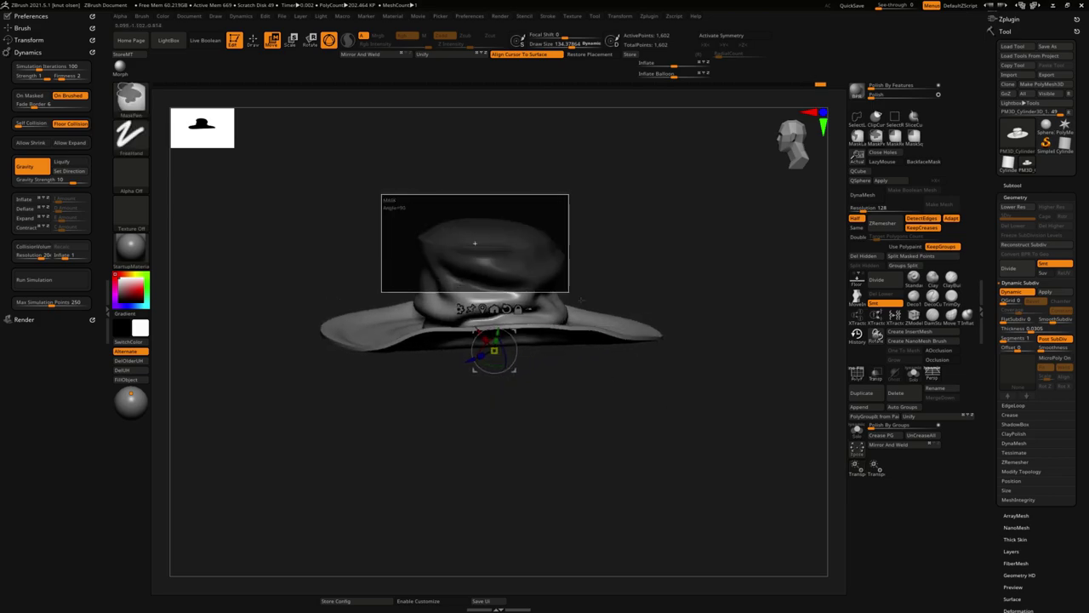
ctrl+click(645, 249)
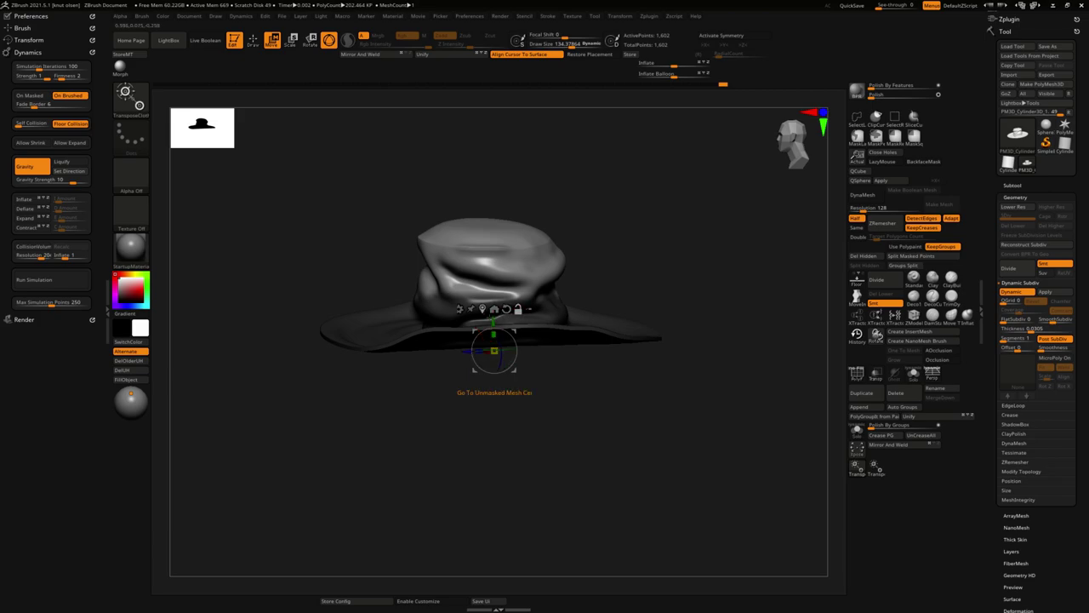
click(493, 309)
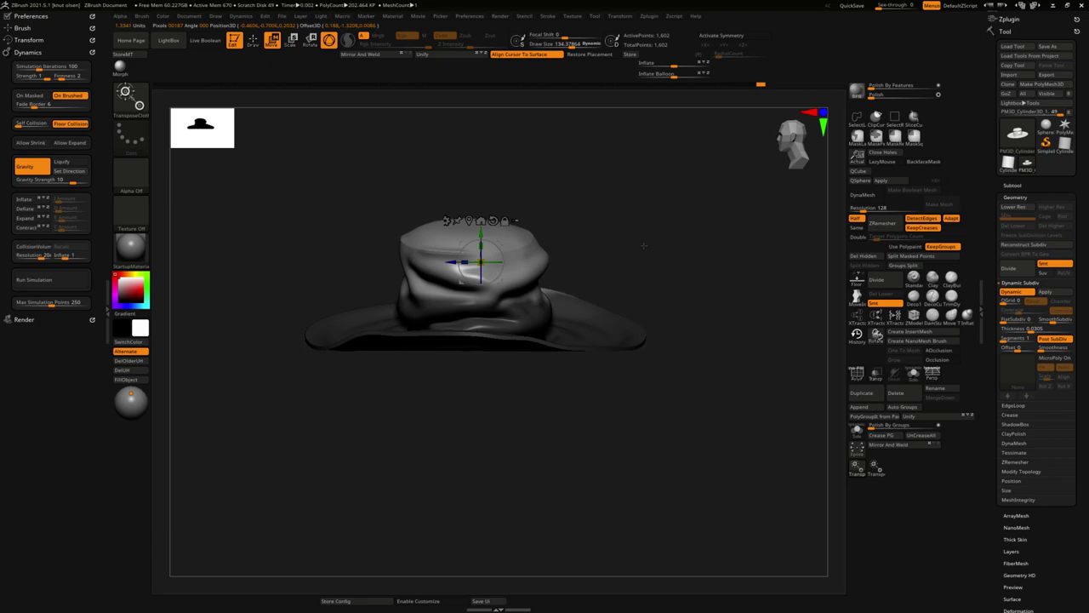
drag(504, 251, 460, 279)
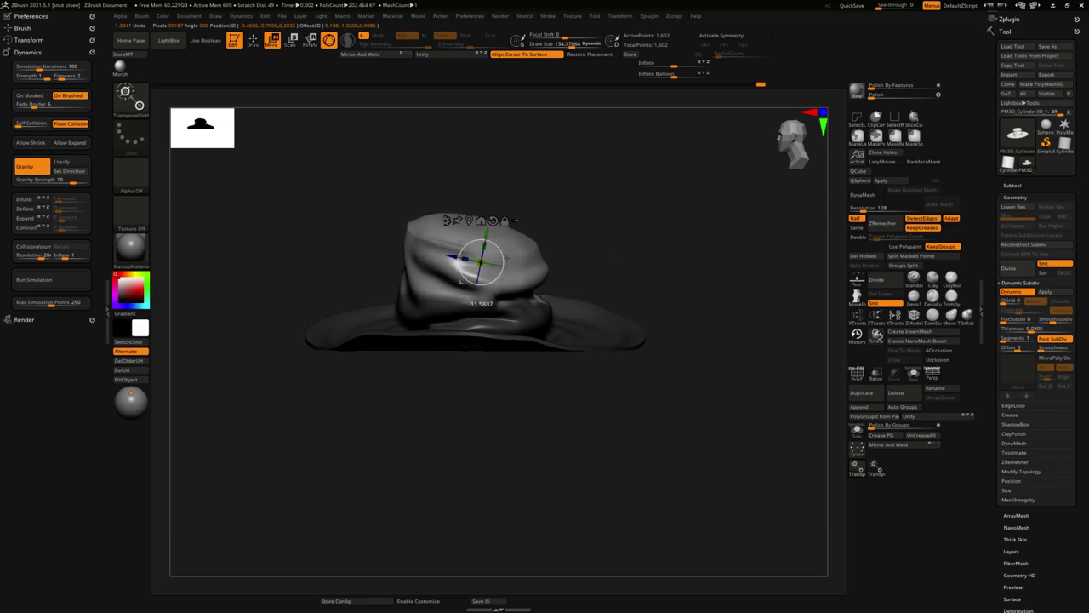
drag(504, 248, 499, 252)
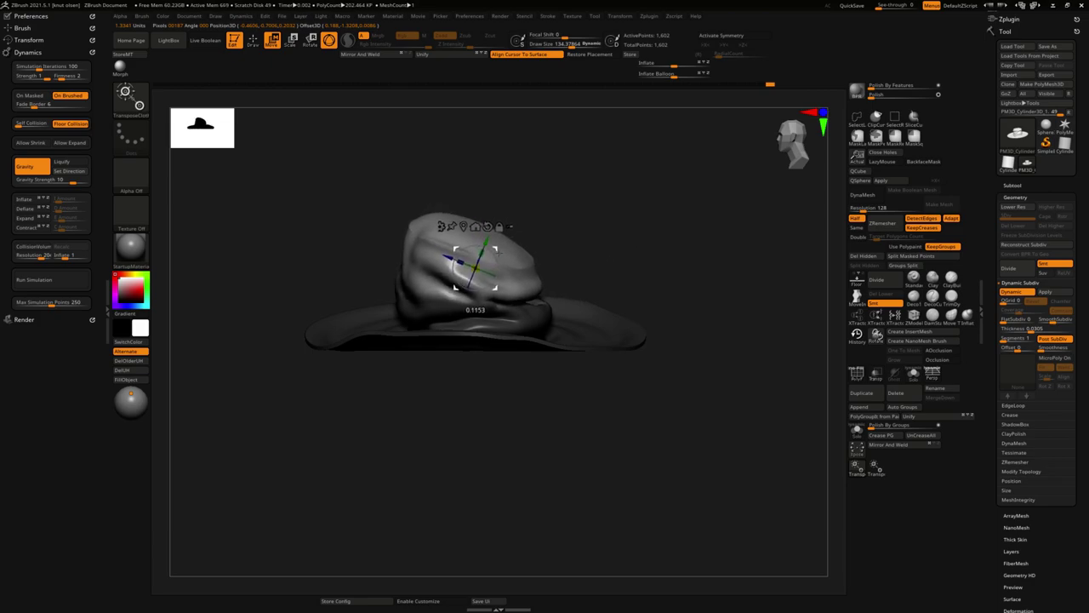
Turn on PolyF to show polygroup colours and wireframe on the tilted hat.
key(q)
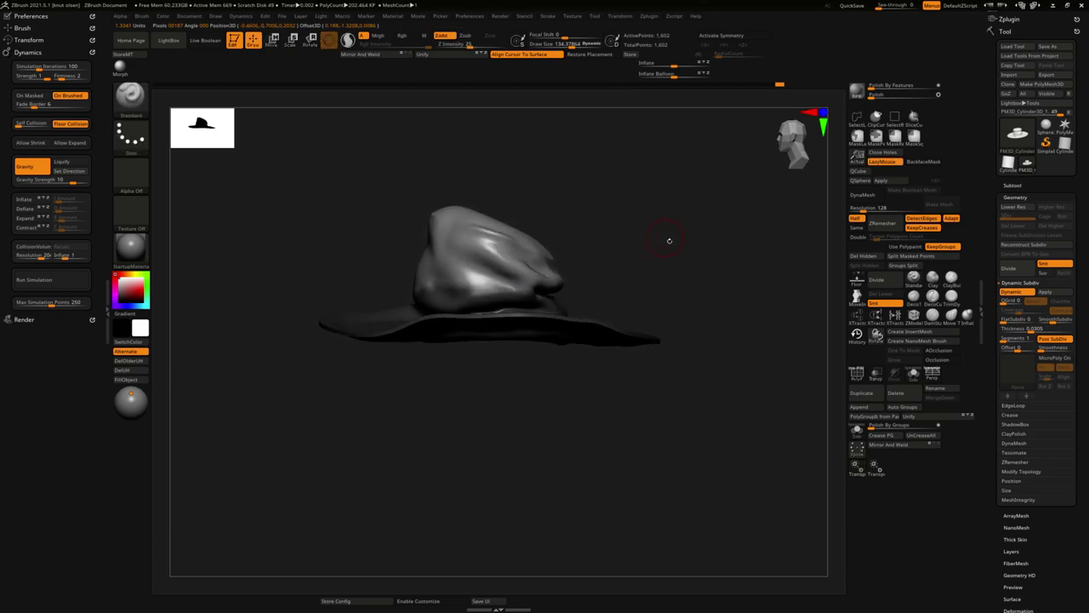
mouse_move(669, 238)
mouse_down()
mouse_move(698, 258)
mouse_move(692, 247)
mouse_move(714, 253)
mouse_move(642, 233)
mouse_move(647, 252)
mouse_move(623, 301)
mouse_move(713, 342)
mouse_move(681, 340)
mouse_move(715, 324)
mouse_move(702, 328)
mouse_move(705, 263)
mouse_move(760, 375)
mouse_move(740, 405)
mouse_move(681, 420)
mouse_move(705, 401)
mouse_move(697, 396)
mouse_up()
click(857, 375)
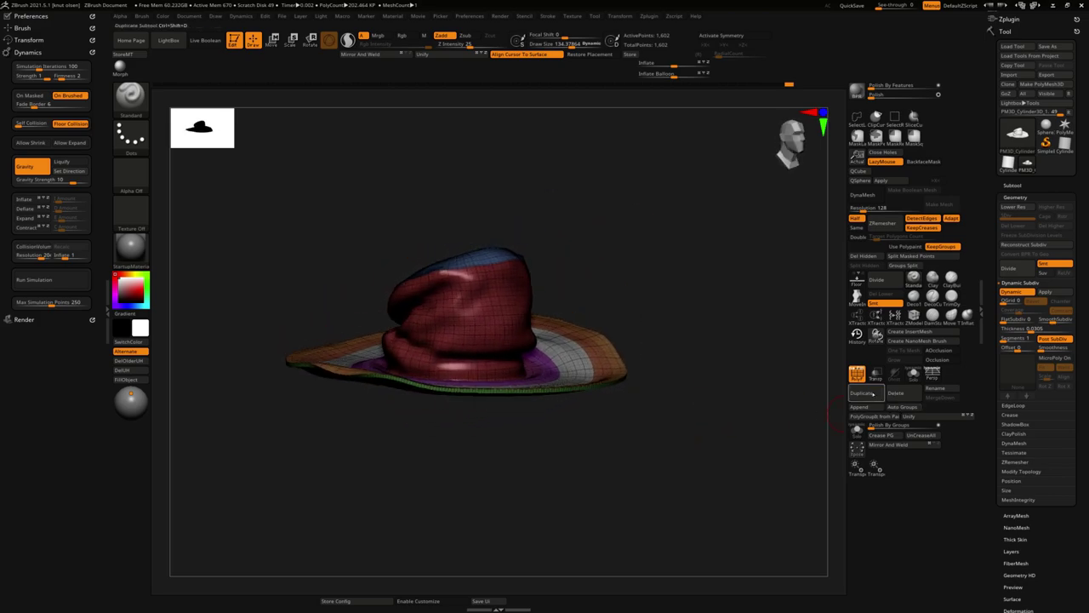
Mask the crown, invert it to protect the brim, and pull the crown down with the gizmo.
key(shift+f)
ctrl+drag(405, 219, 554, 317)
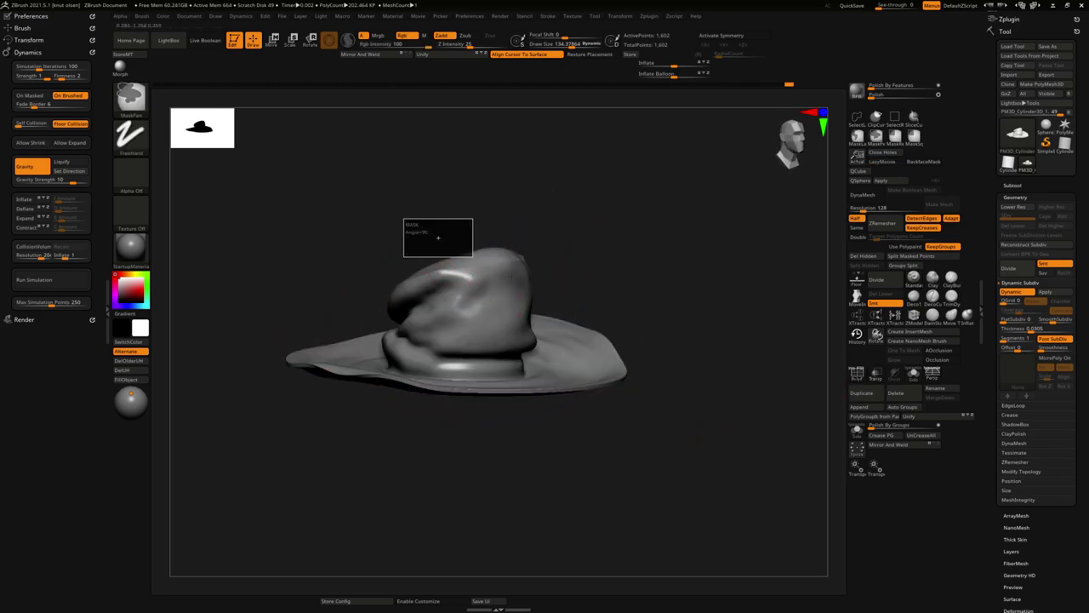
ctrl+click(587, 285)
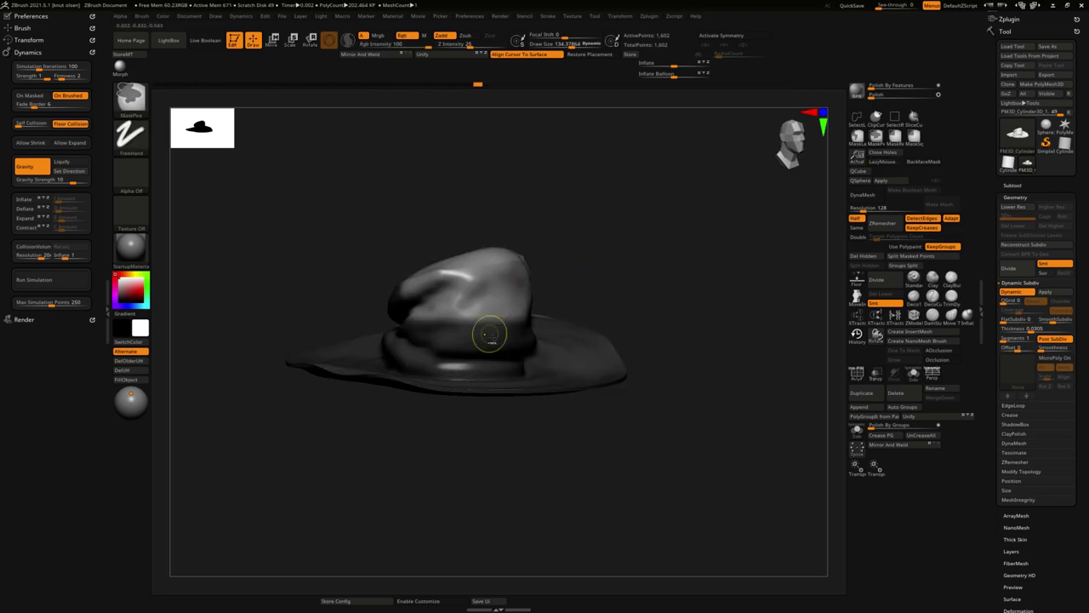
key(w)
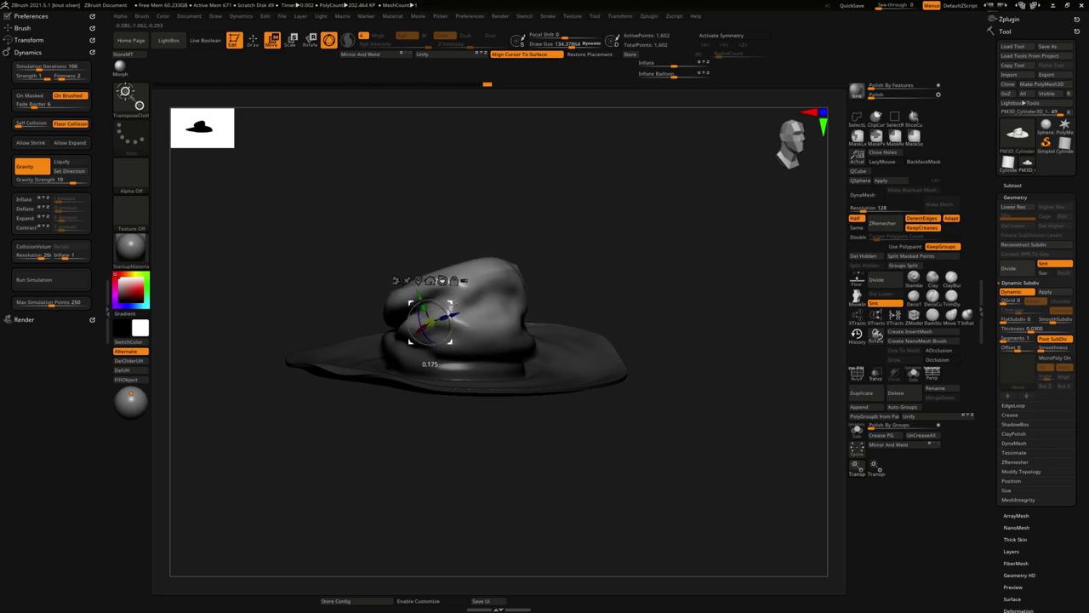
drag(436, 310, 434, 315)
drag(492, 296, 598, 291)
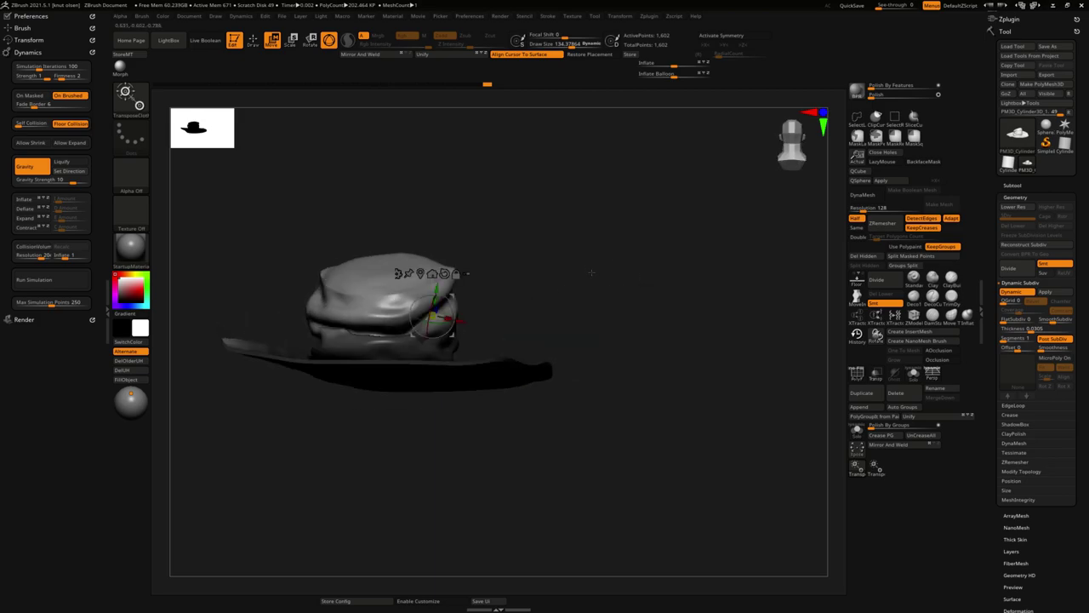
Choose the ClothMove brush and enlarge its Draw Size to cover the crown.
key(q)
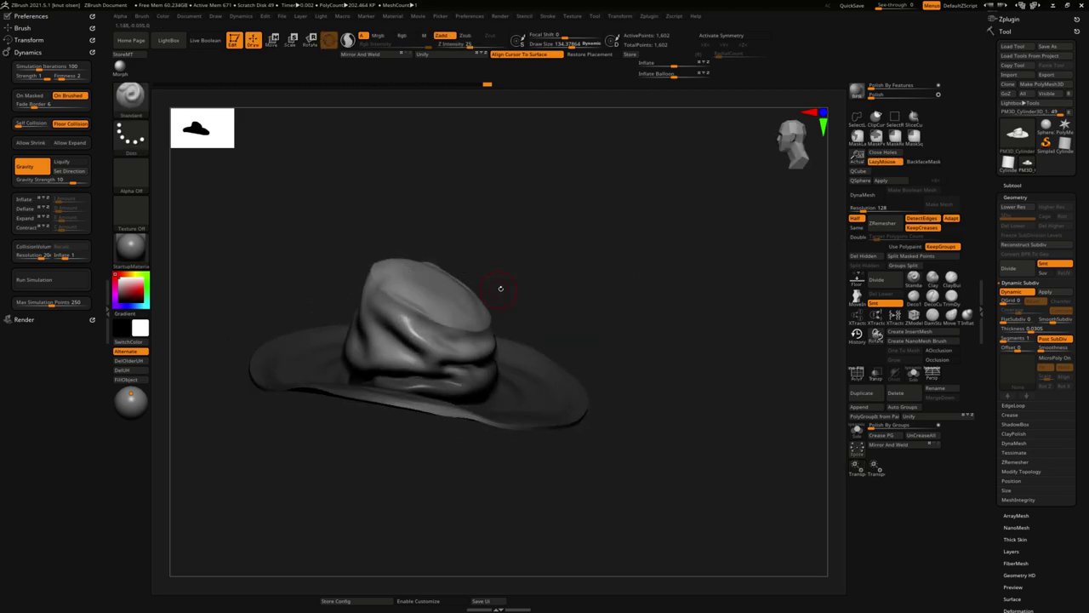
key(b)
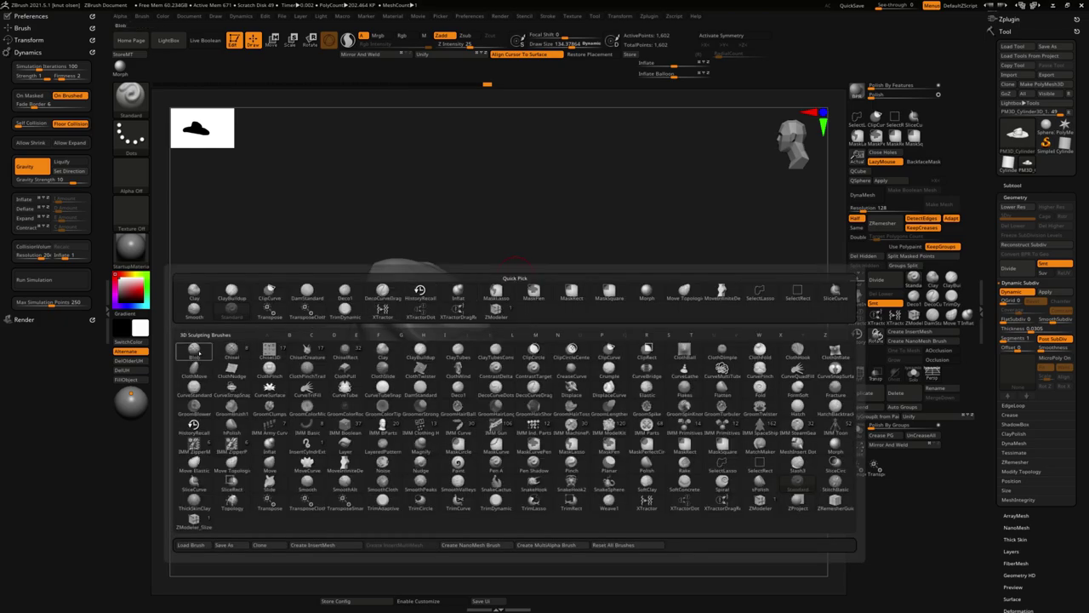
click(194, 372)
key(space)
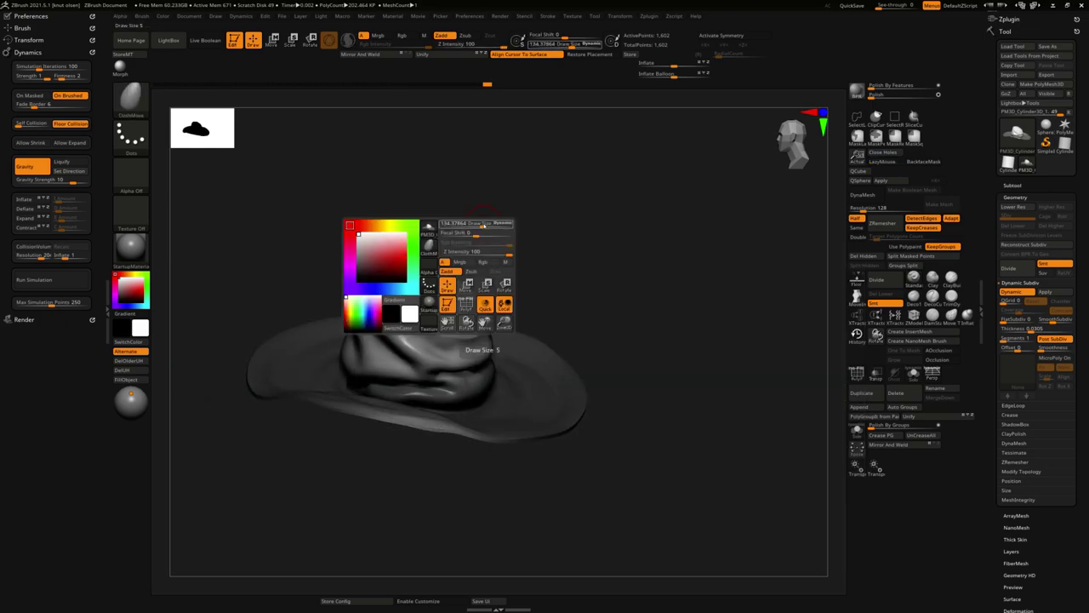
drag(494, 205, 516, 239)
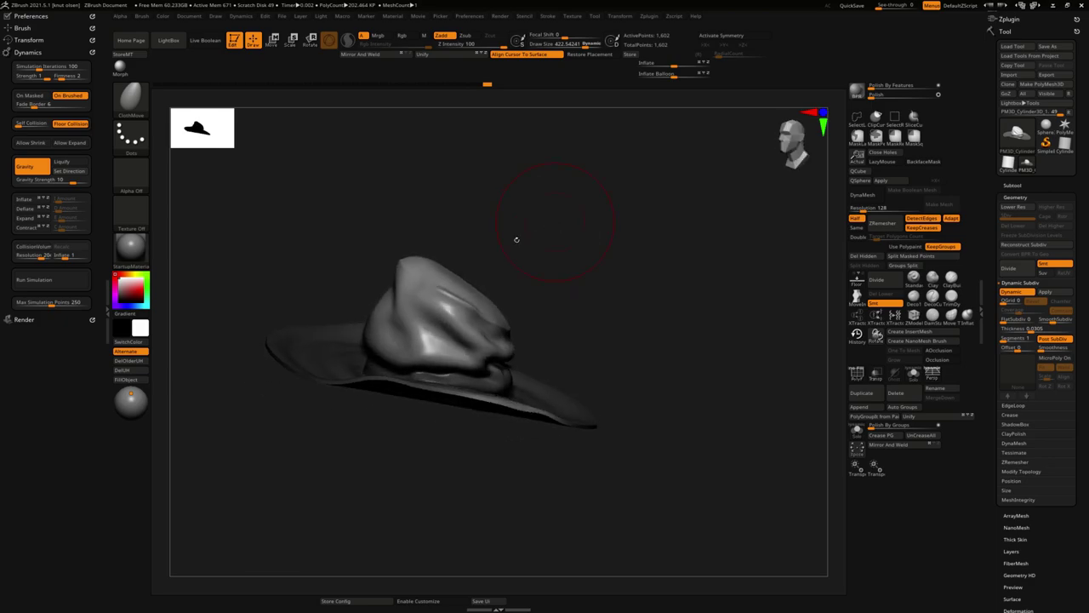
Drag the crown's cloth into folds from several angles, crumpling and flattening its top.
drag(416, 287, 419, 299)
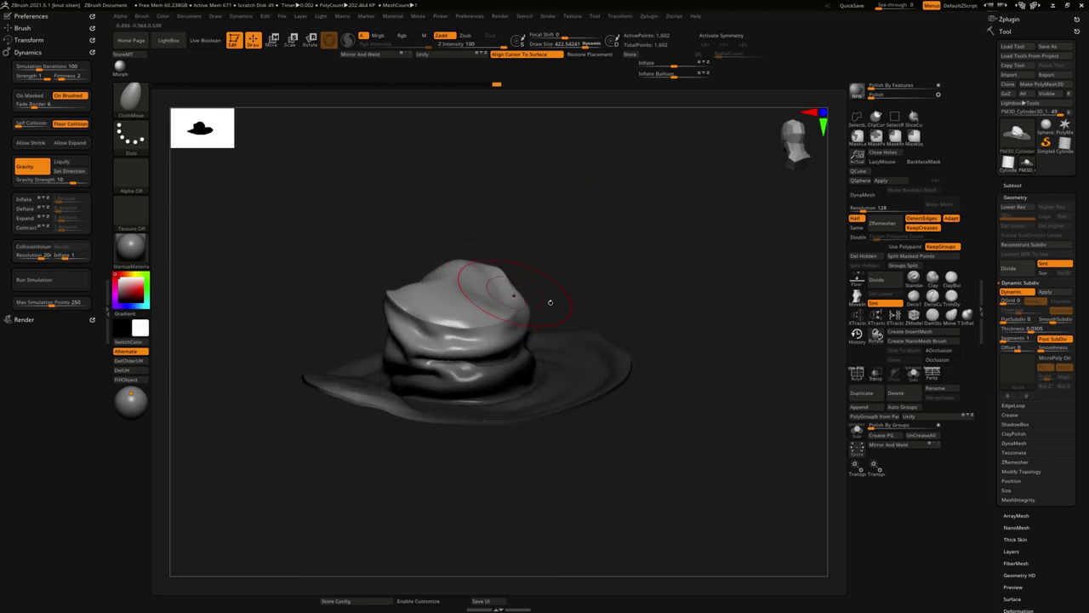
right_drag(549, 302, 566, 286)
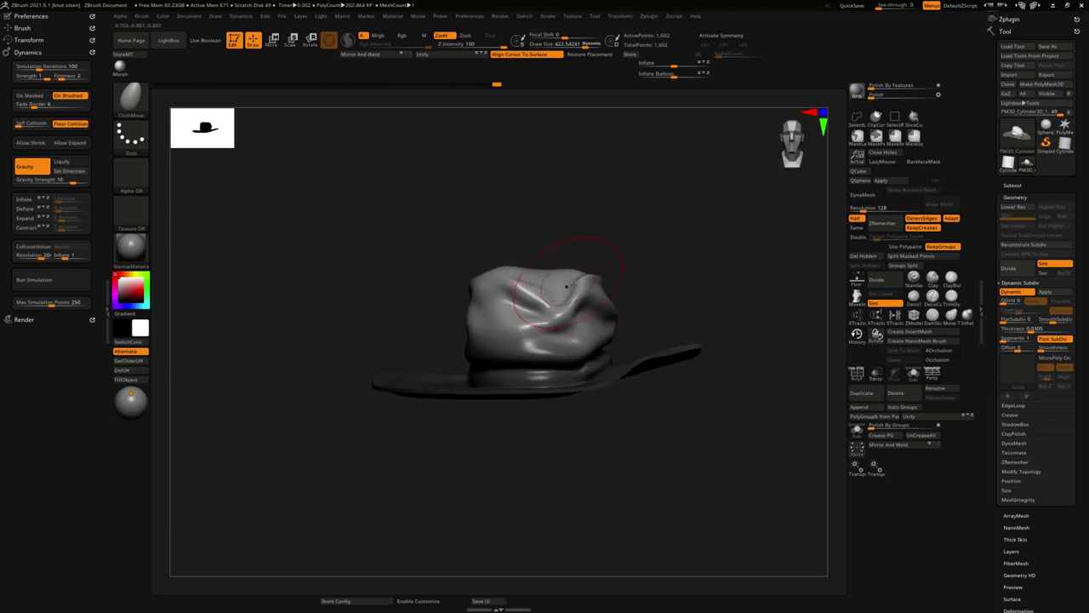
drag(567, 286, 503, 306)
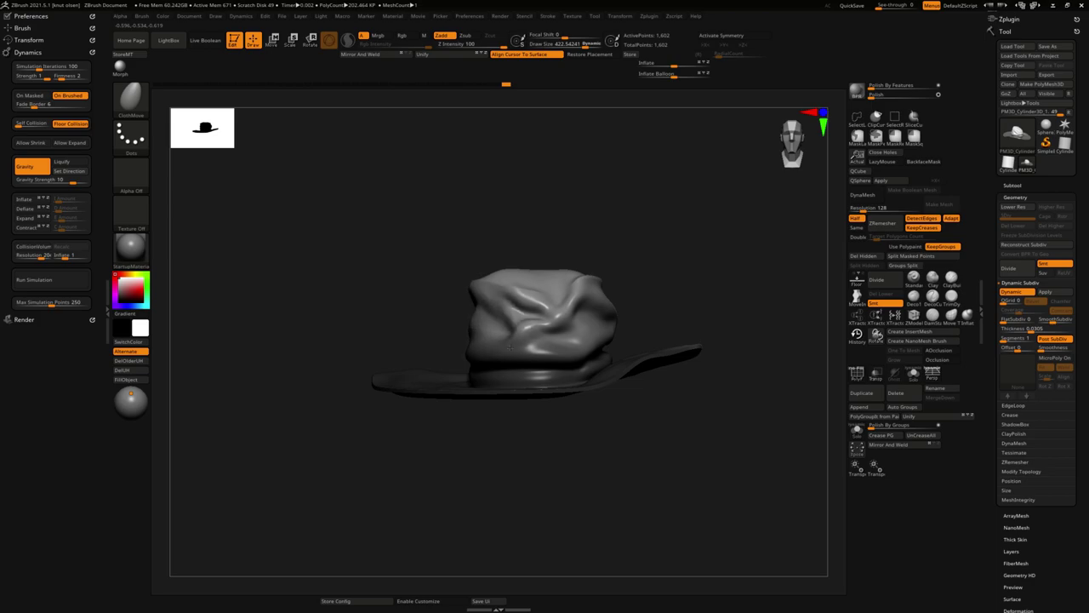
drag(509, 348, 483, 343)
drag(429, 311, 513, 263)
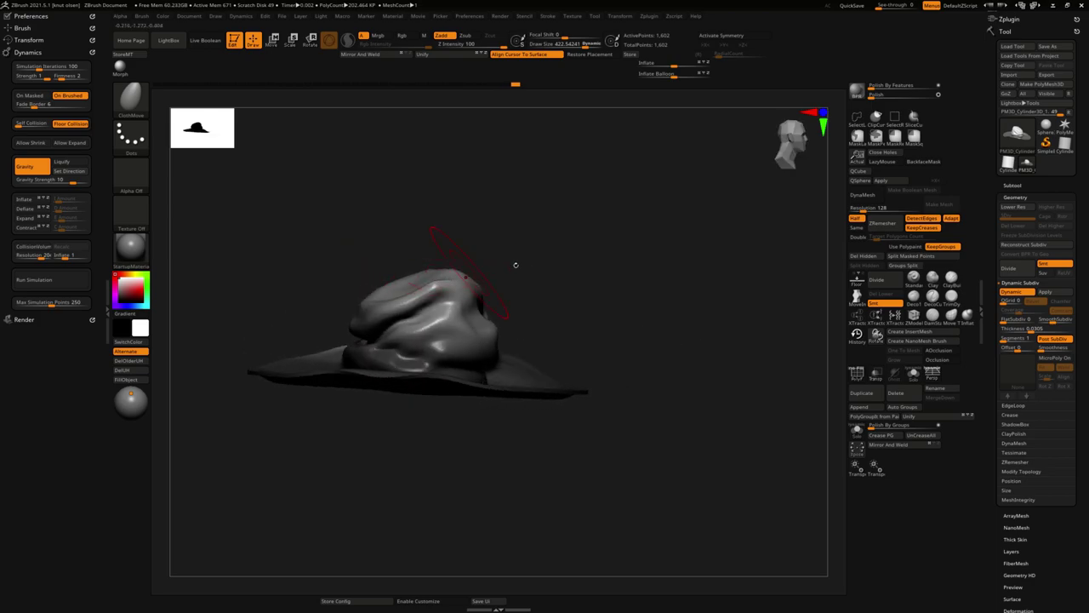
drag(599, 303, 569, 301)
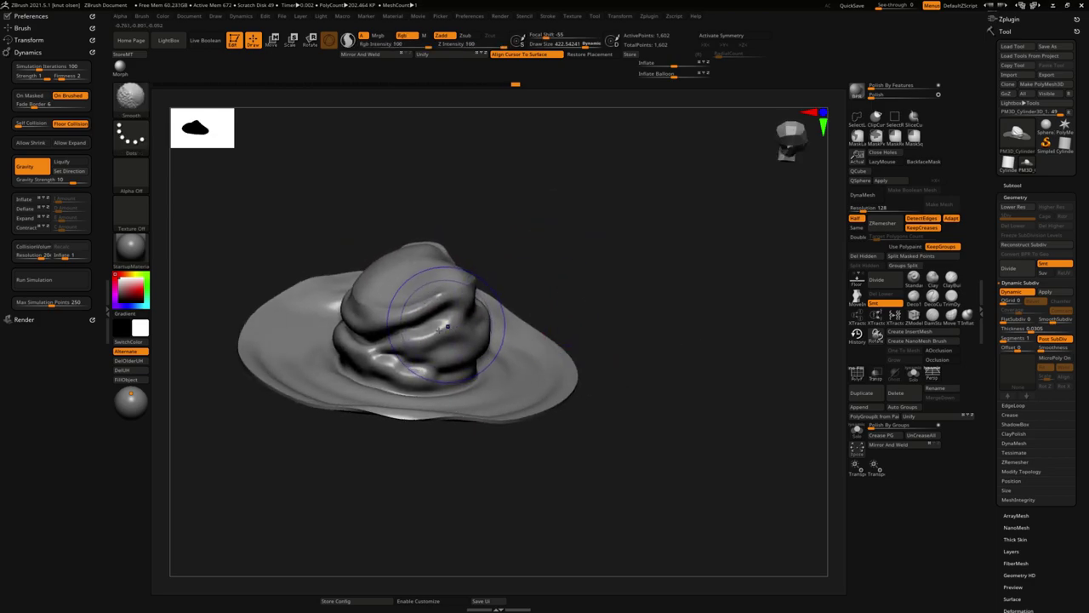
Rework the crown folds, lower Z Intensity to 67, and smooth the crown's top.
mouse_move(425, 255)
mouse_down()
mouse_move(467, 320)
mouse_move(501, 228)
mouse_up()
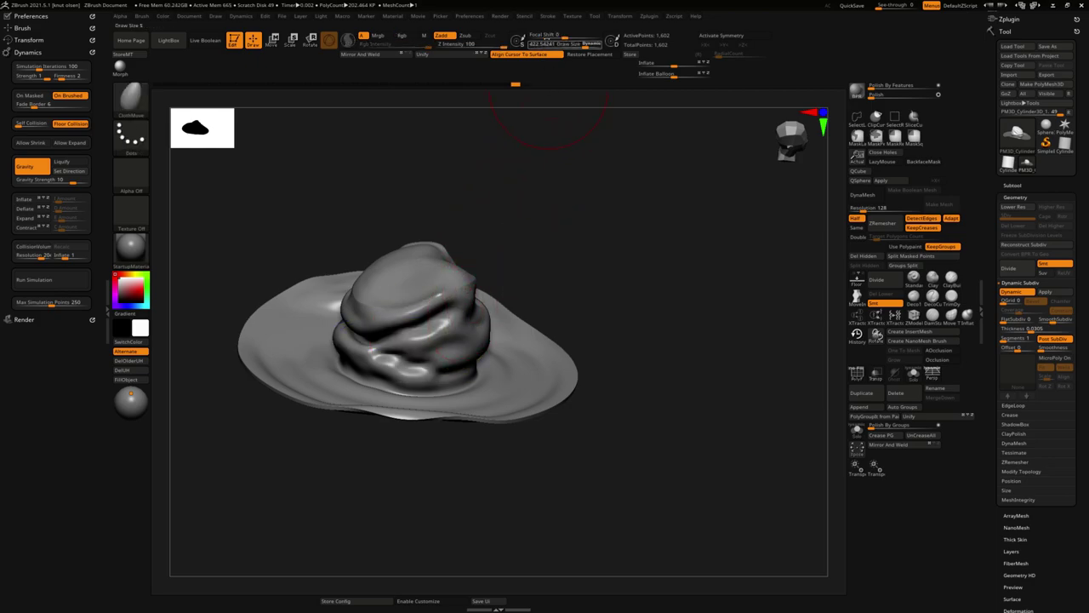
key(space)
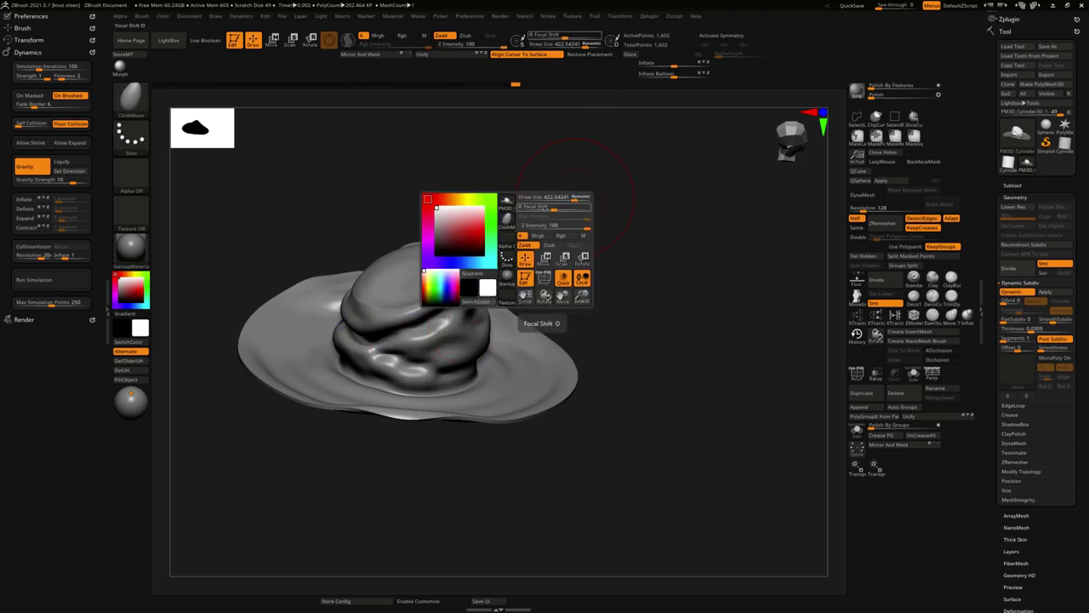
drag(586, 225, 564, 225)
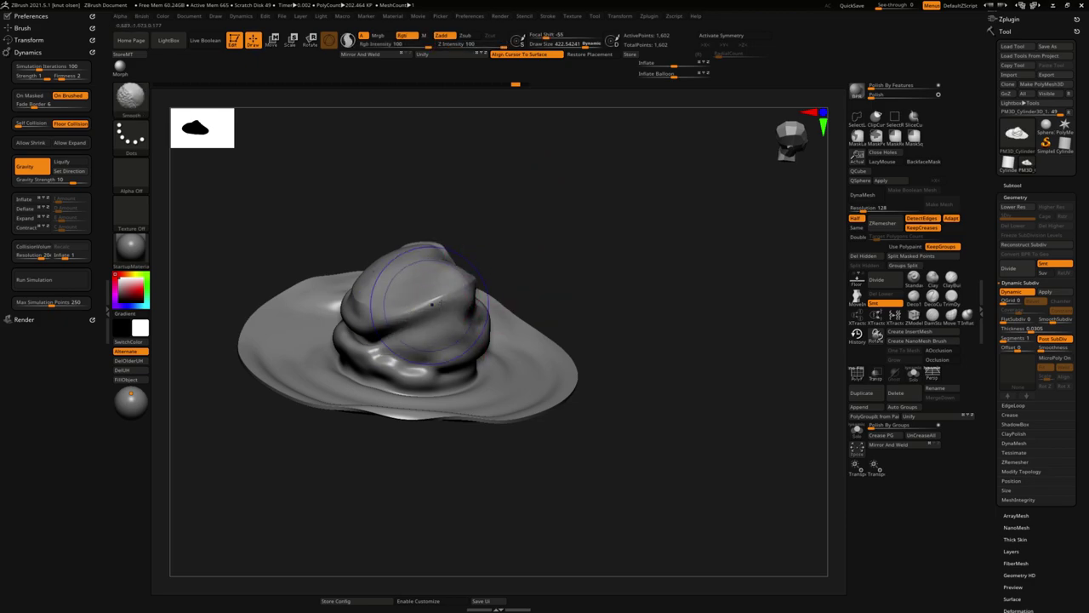
drag(417, 263, 439, 294)
key(shift)
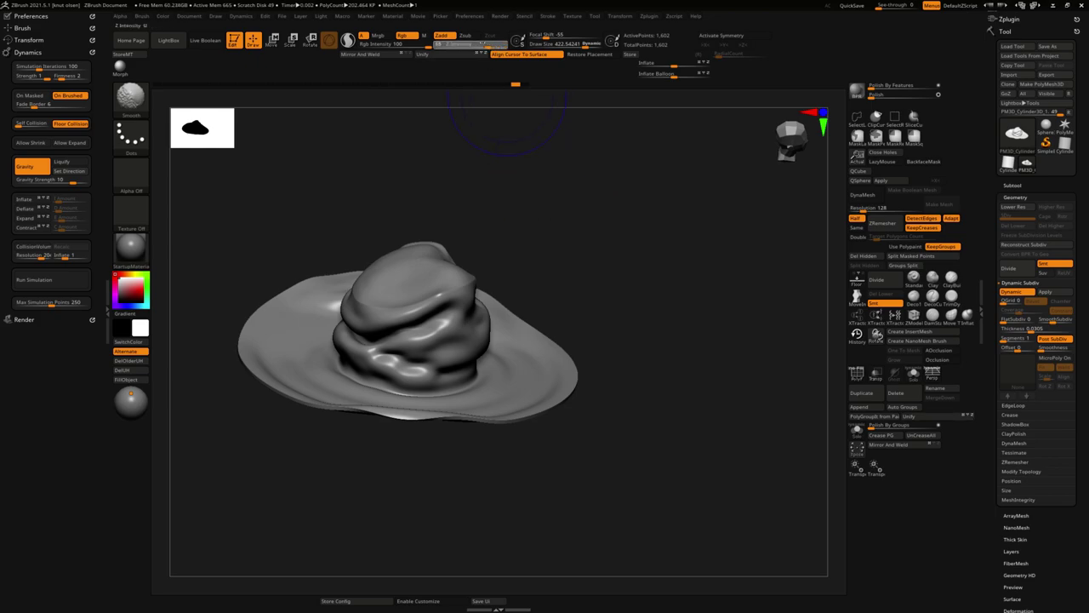
shift+drag(421, 276, 442, 289)
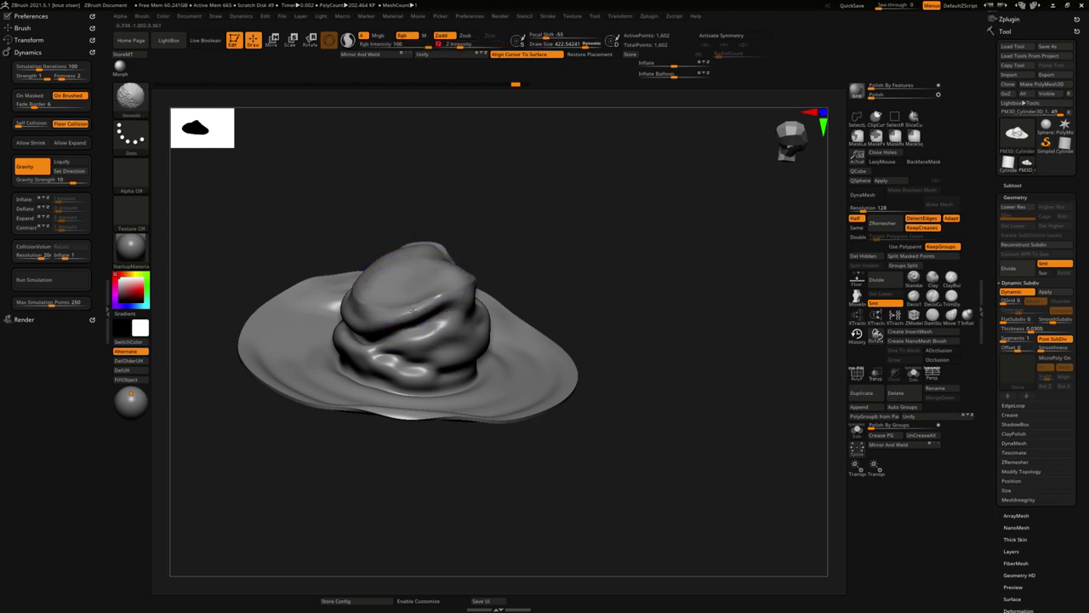
Orbit from top, side and front views to inspect the crown and brim.
drag(540, 320, 451, 294)
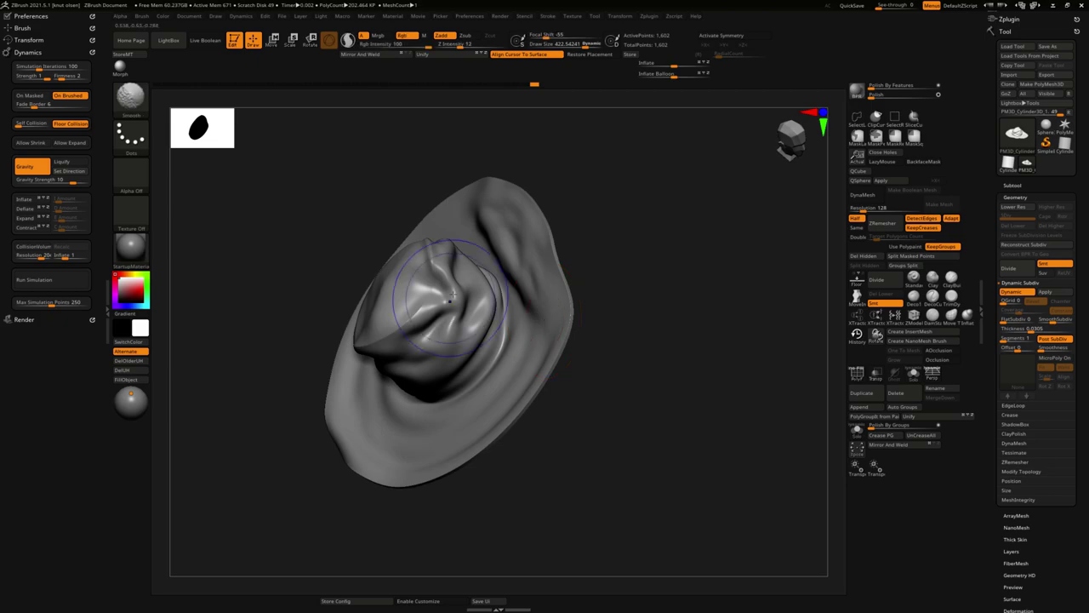
drag(430, 254, 347, 288)
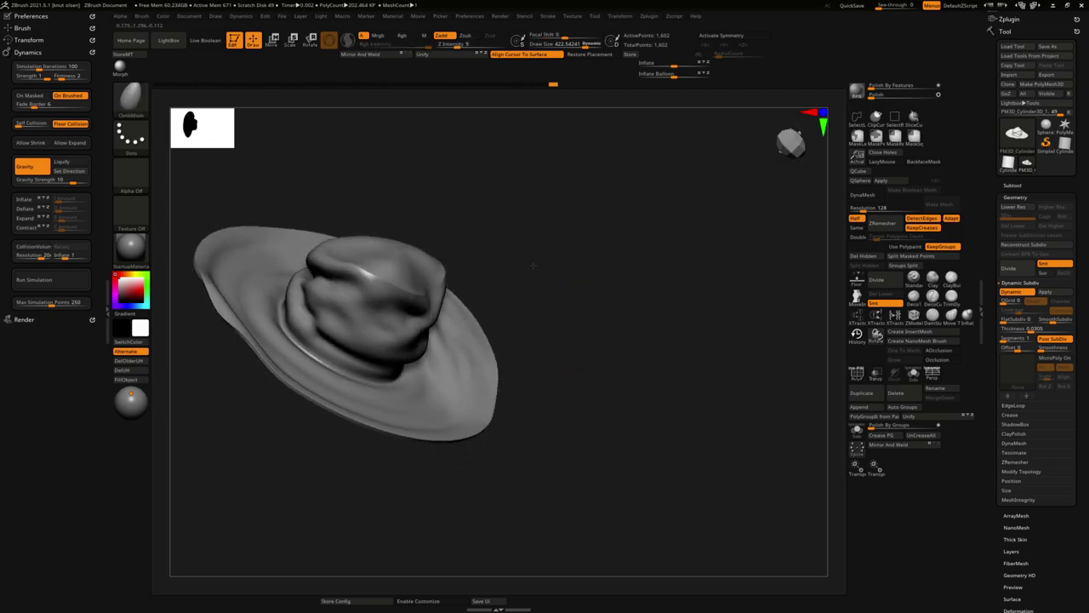
shift+drag(559, 388, 478, 346)
mouse_move(523, 373)
mouse_down()
mouse_move(634, 452)
mouse_move(694, 262)
mouse_move(738, 344)
mouse_move(503, 478)
mouse_move(538, 479)
mouse_up()
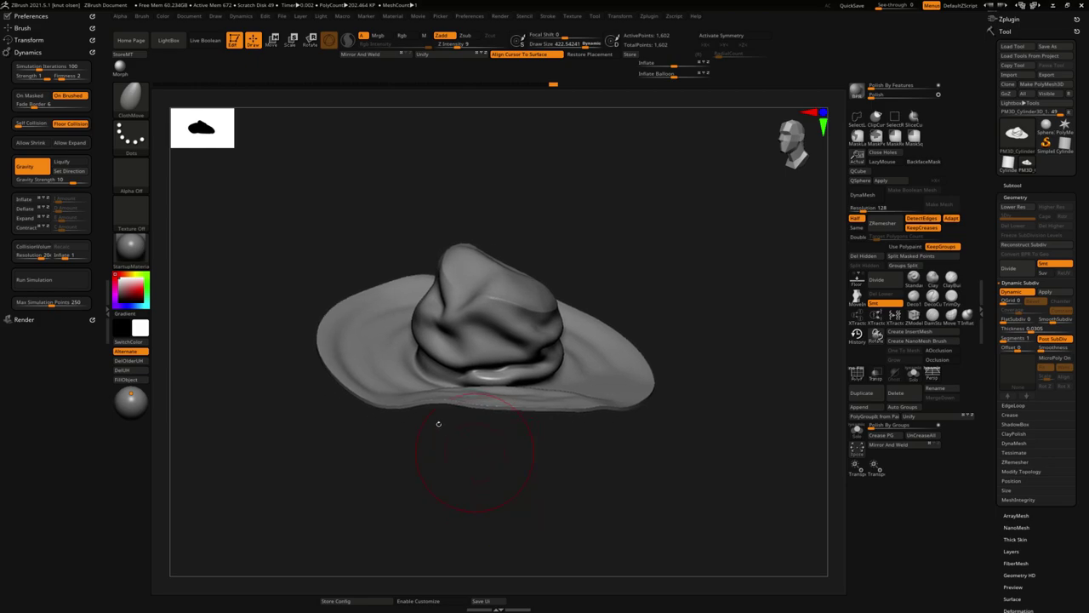